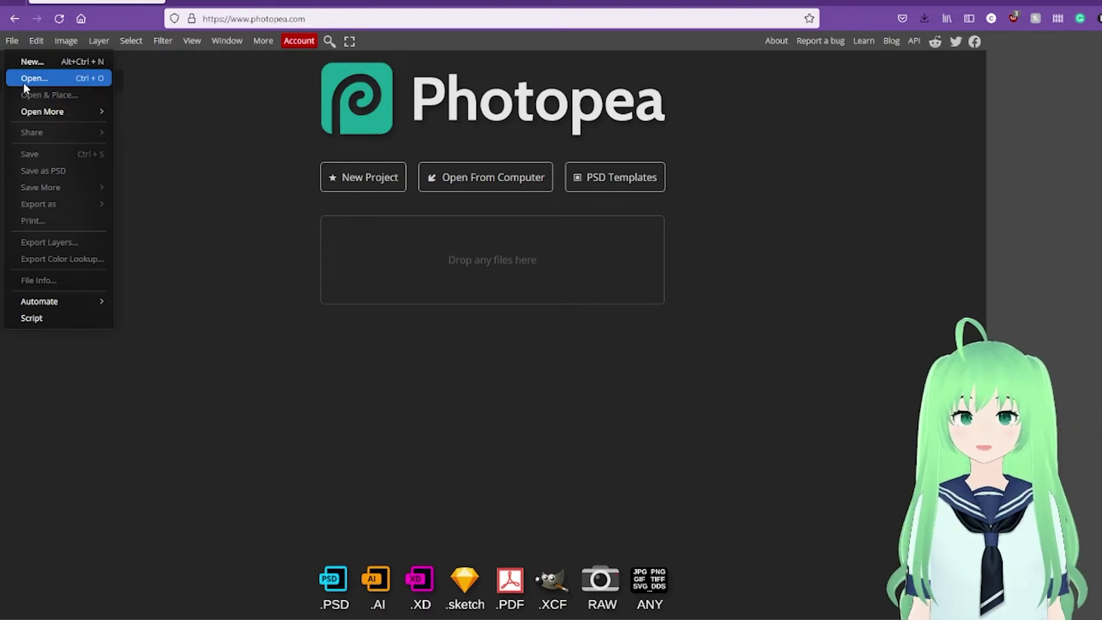
Open test two.psd and crop it to the area around the cut bone end and the caliper's measuring tips.
click(24, 80)
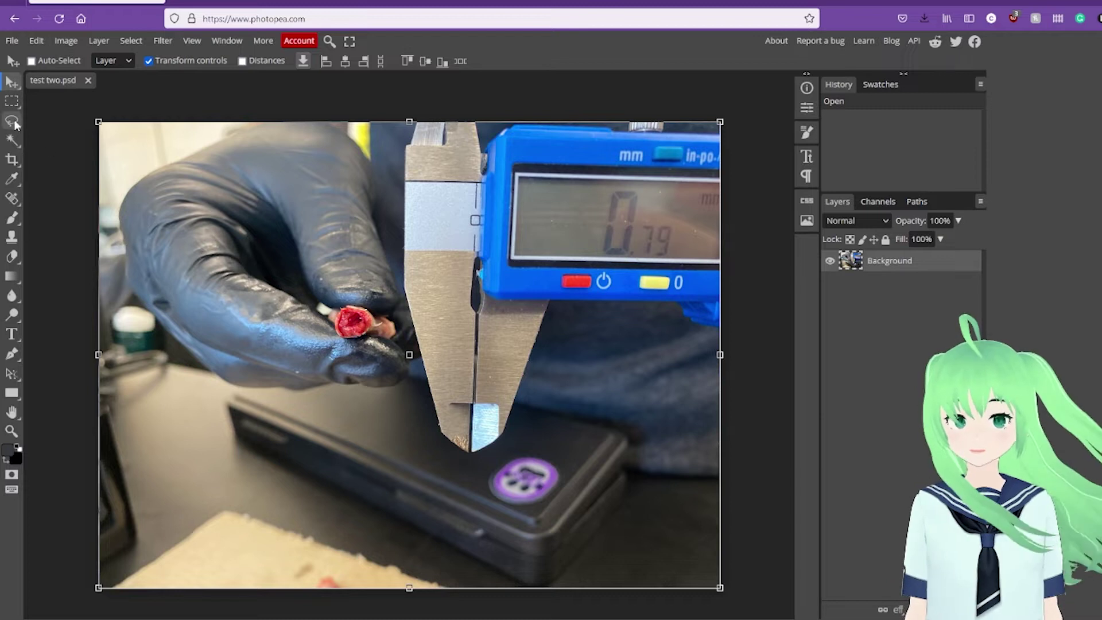
click(12, 160)
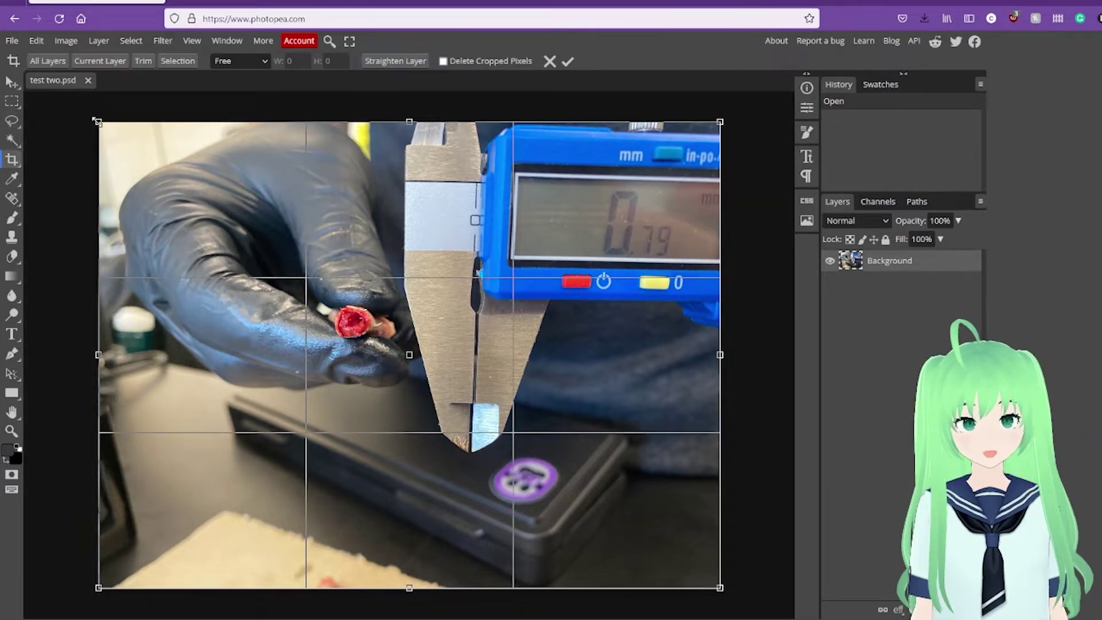
drag(97, 121, 124, 135)
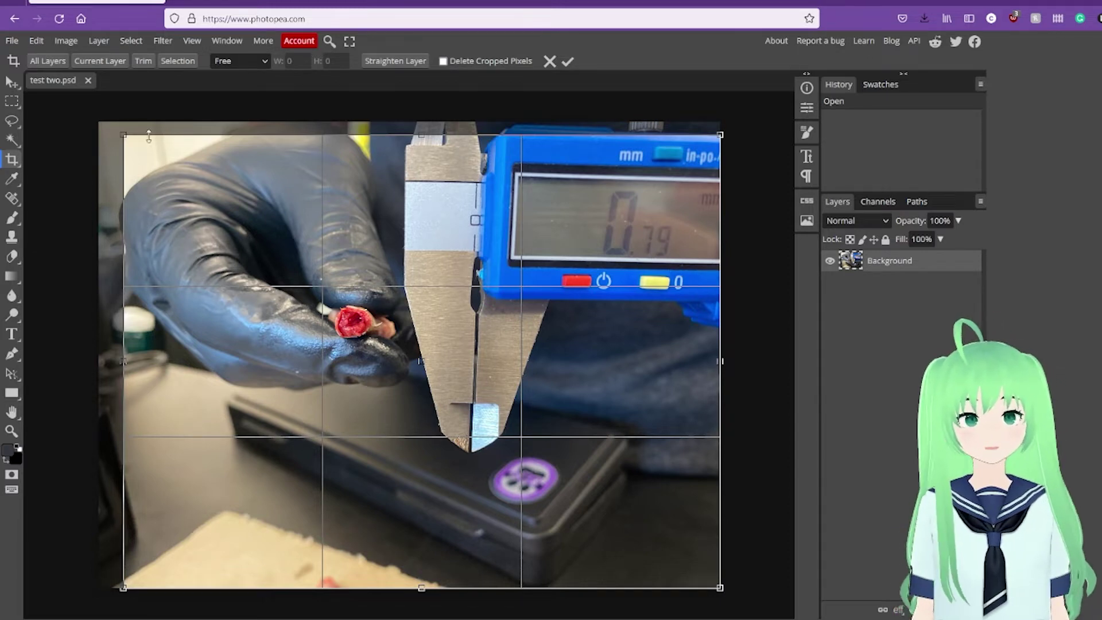
drag(125, 132, 330, 302)
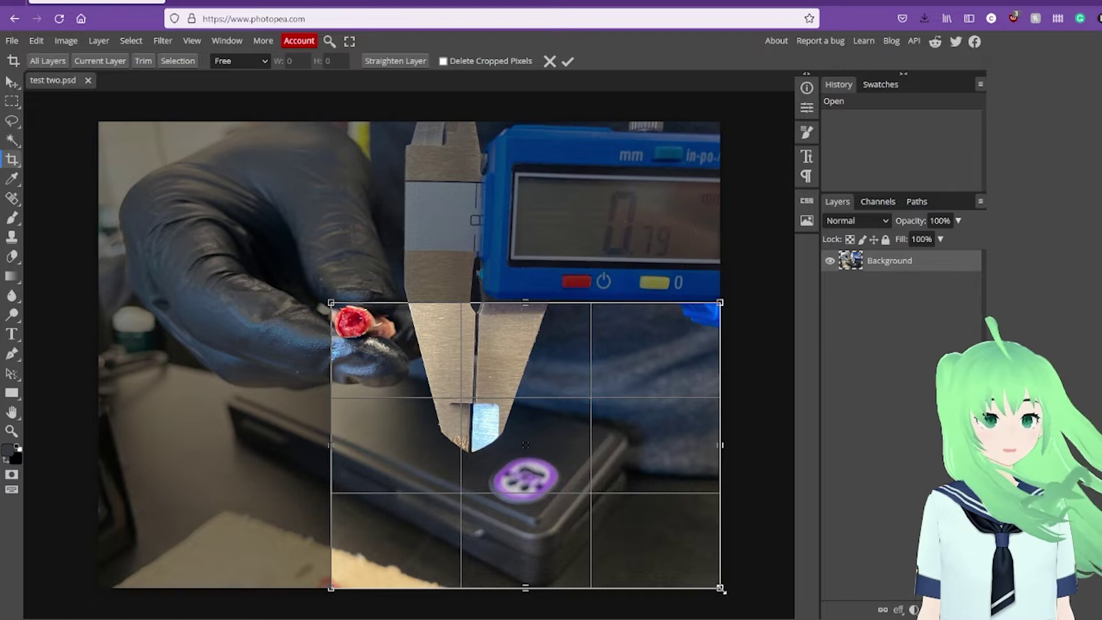
drag(722, 590, 485, 454)
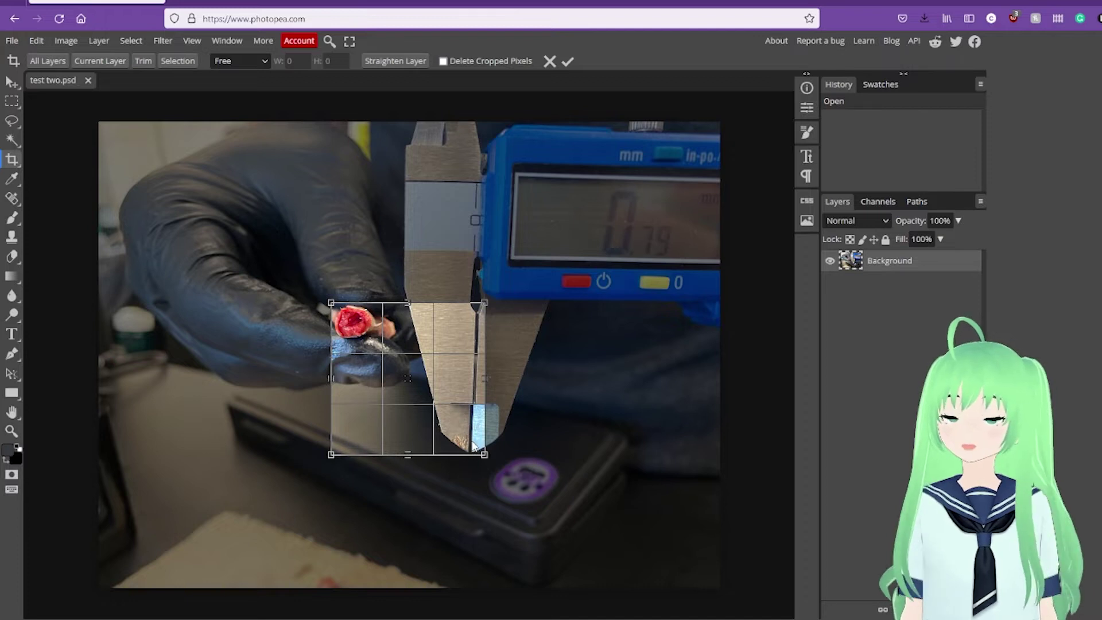
click(568, 61)
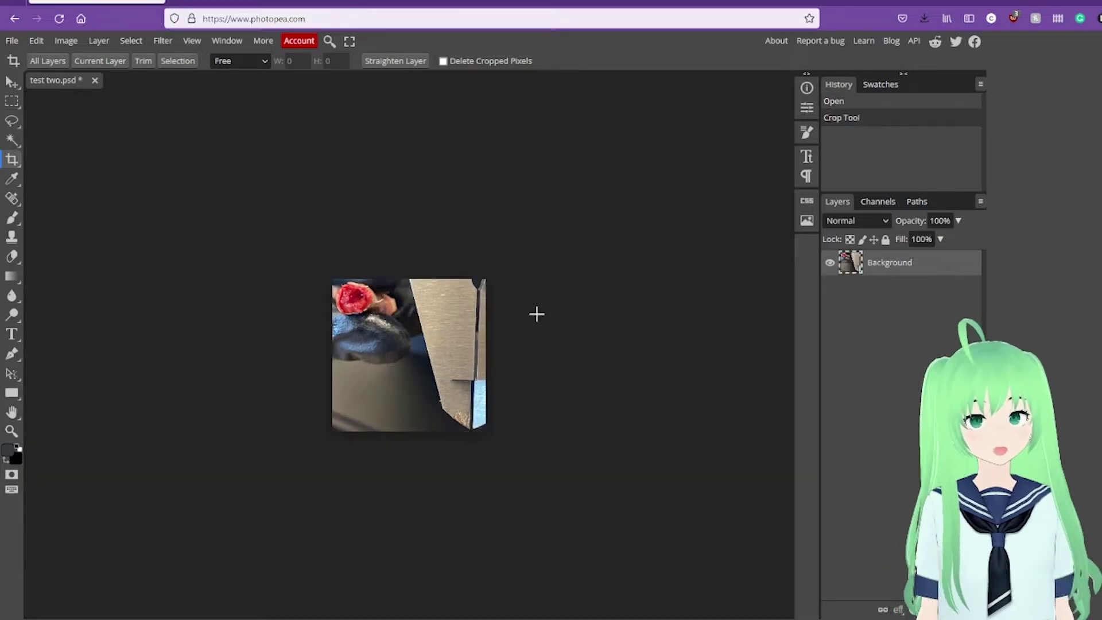
Export the cropped image as a JPG named test two at 70% quality and dismiss the confirmation notice.
click(11, 40)
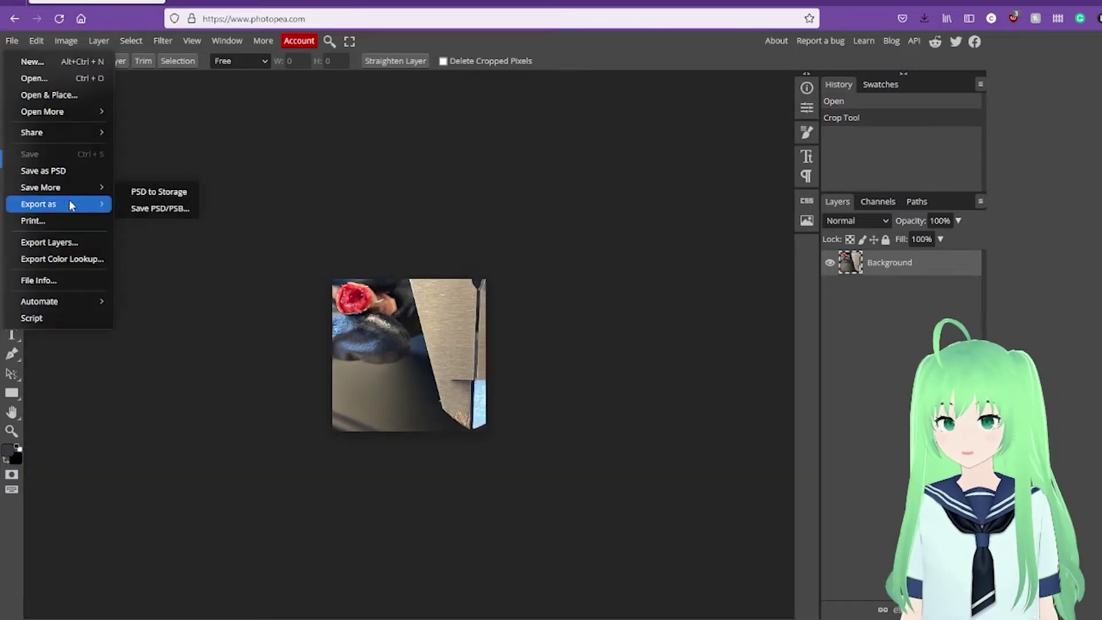
mouse_move(74, 204)
click(156, 225)
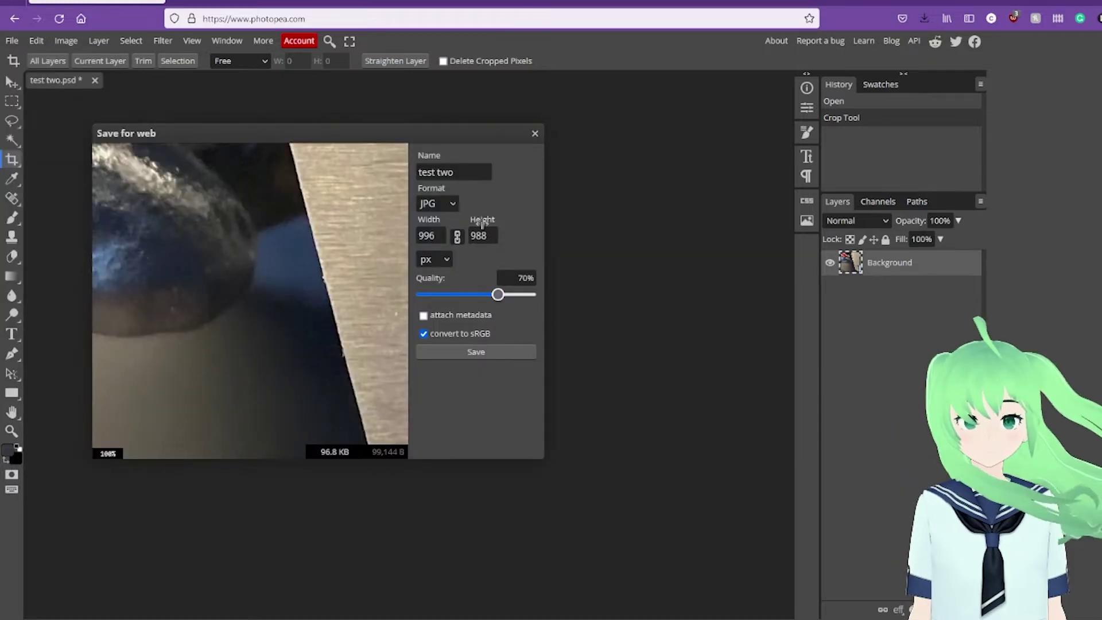
click(481, 353)
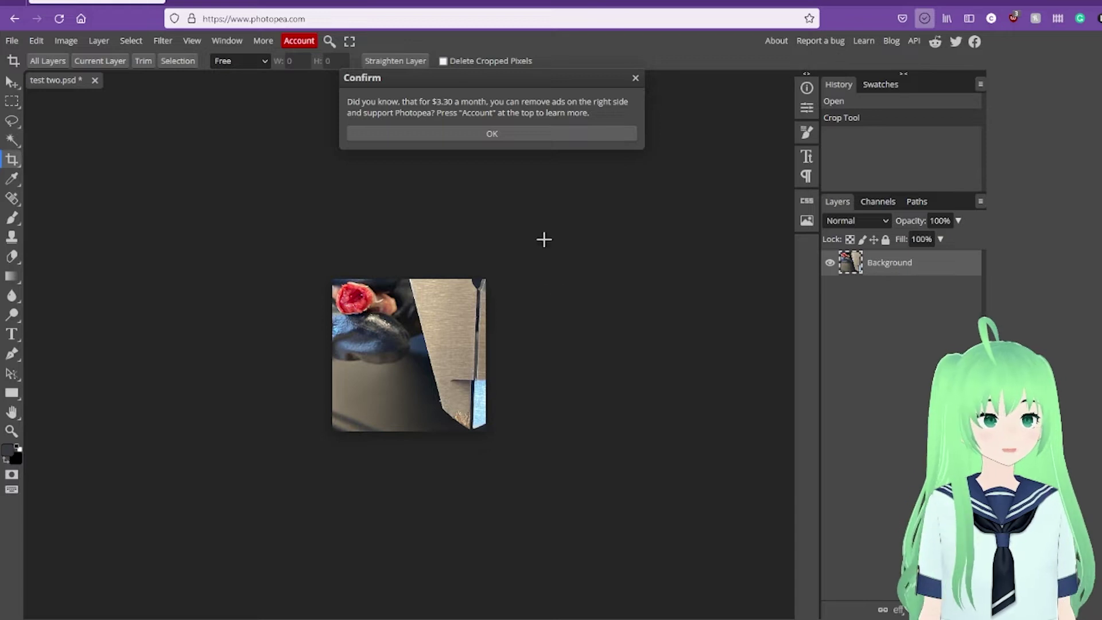
click(636, 78)
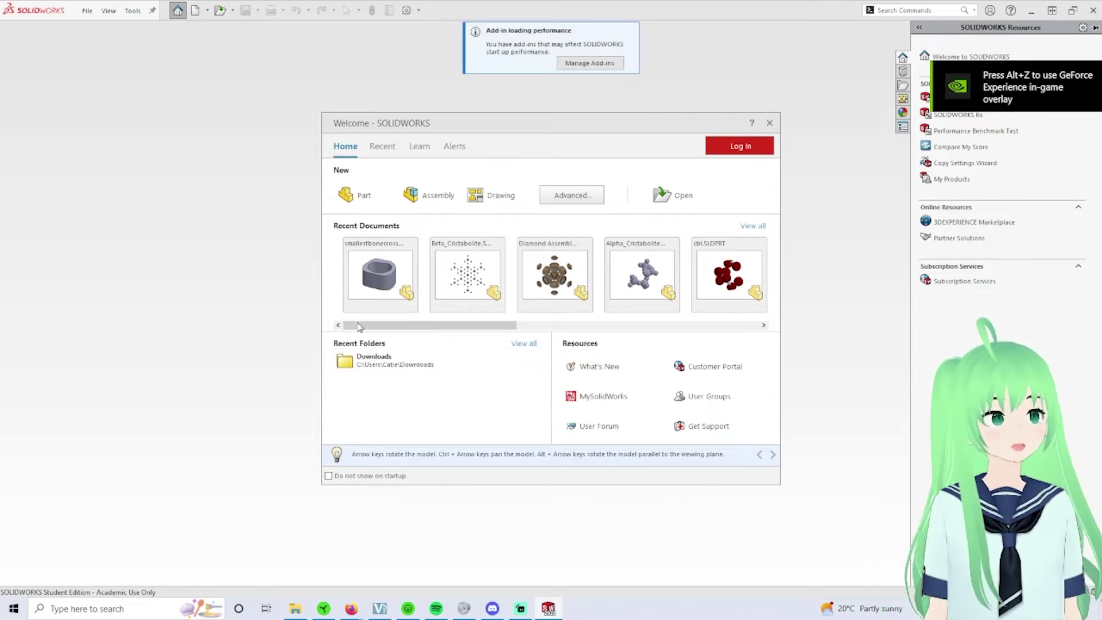
Switch to SOLIDWORKS, create a new part and start a sketch on the Top Plane.
click(364, 198)
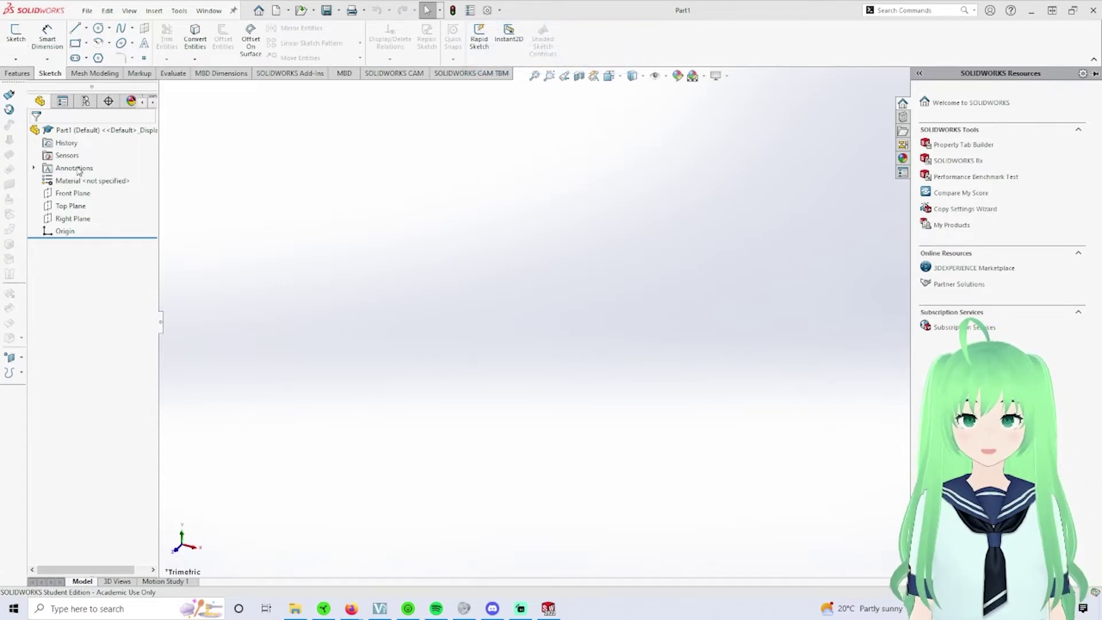
click(92, 207)
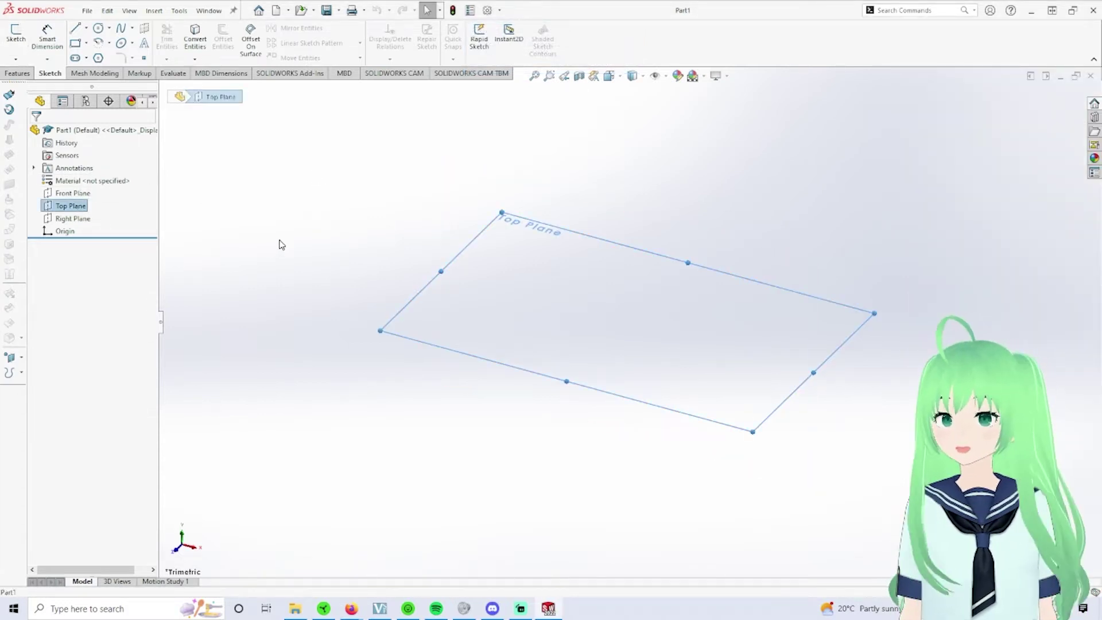
click(16, 34)
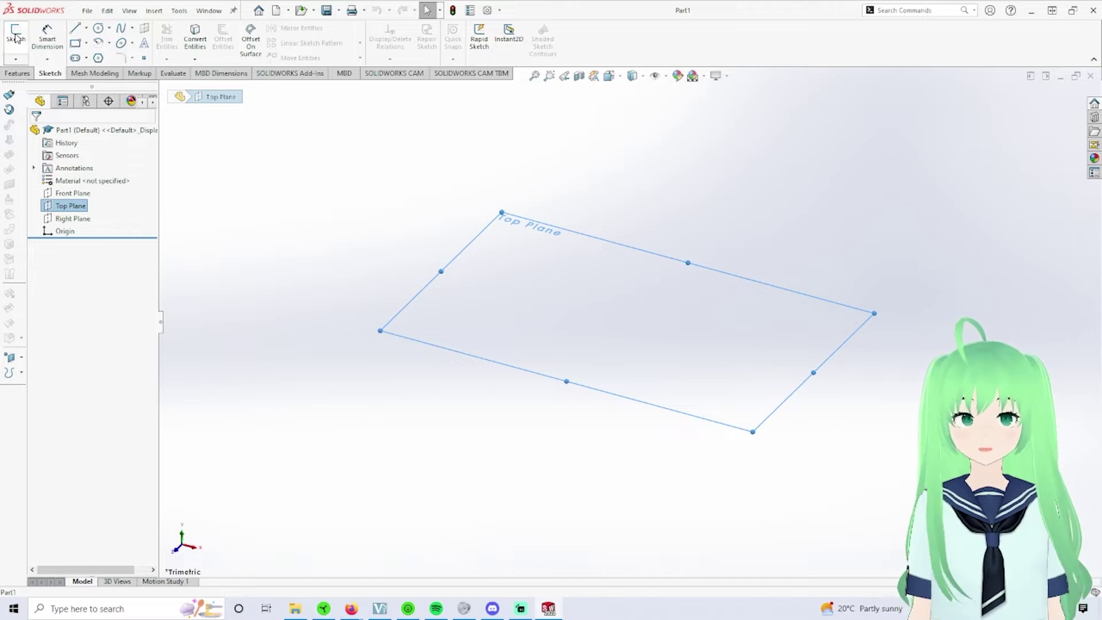
Insert the cropped test two JPG from the Downloads folder as a sketch picture.
click(178, 11)
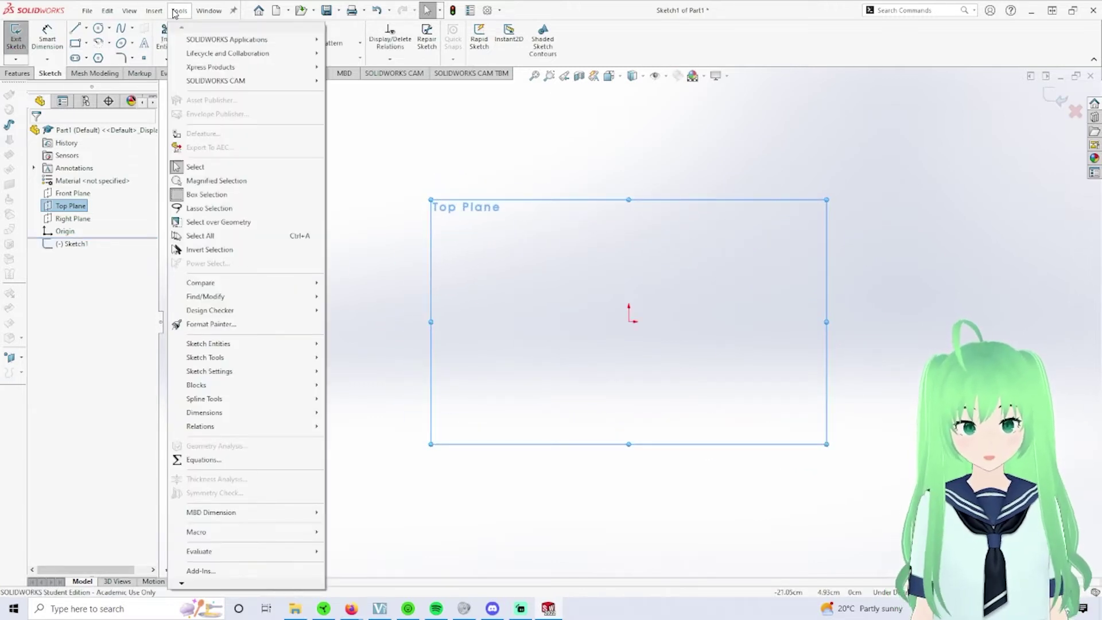
mouse_move(238, 358)
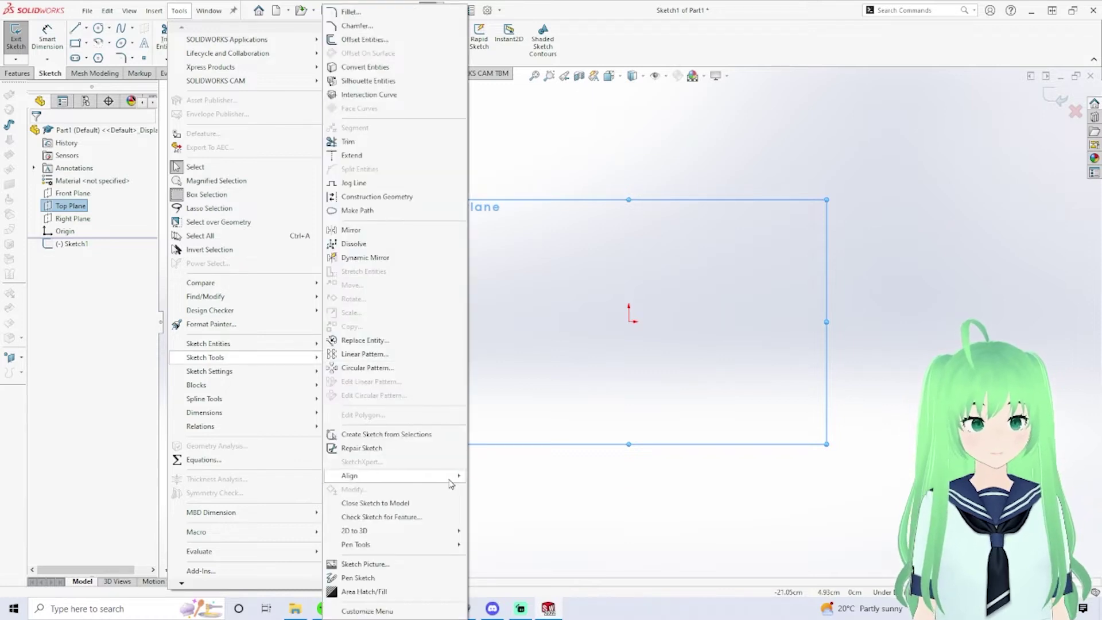
click(400, 564)
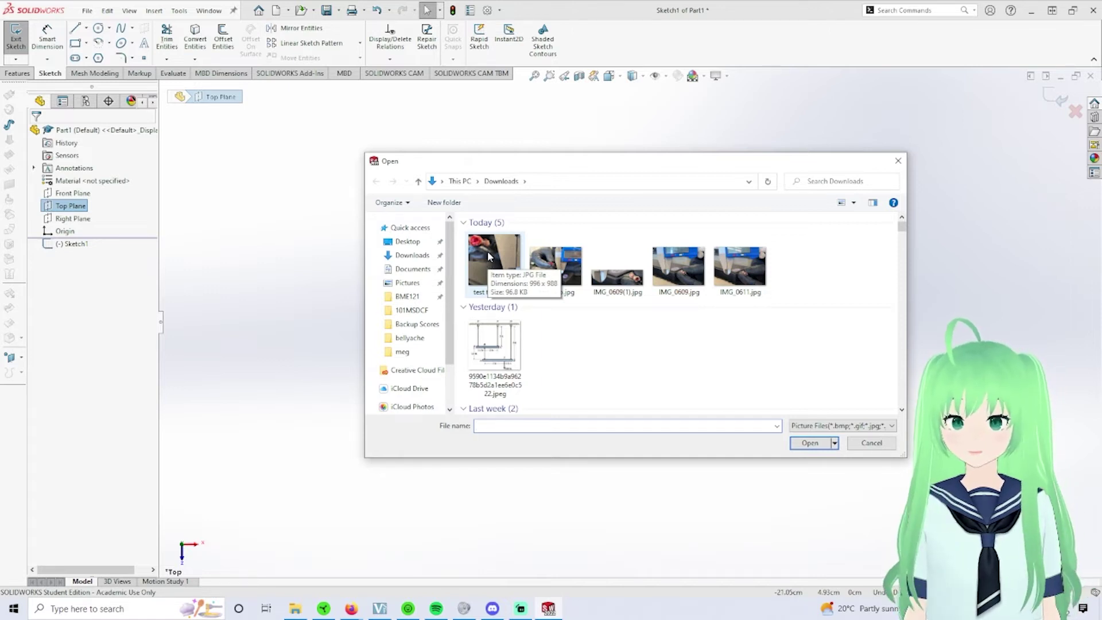
double_click(488, 261)
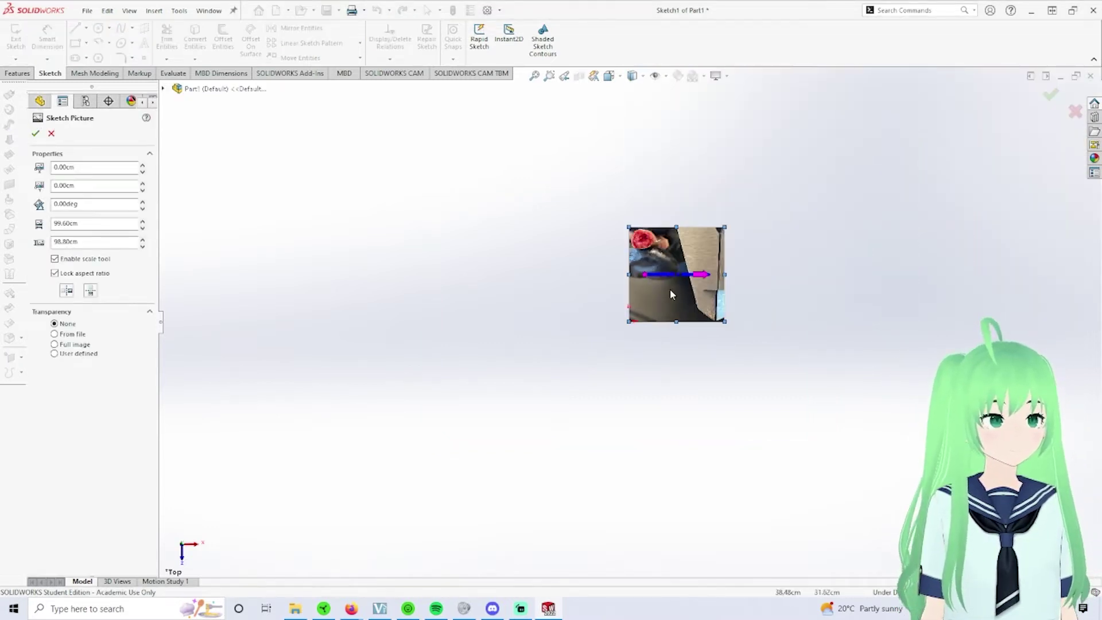
Move the start point of the picture's scale line to the inner edge of the brown caliper jaw's tip.
scroll(758, 341, down, 4)
scroll(536, 161, down, 3)
scroll(889, 423, up, 3)
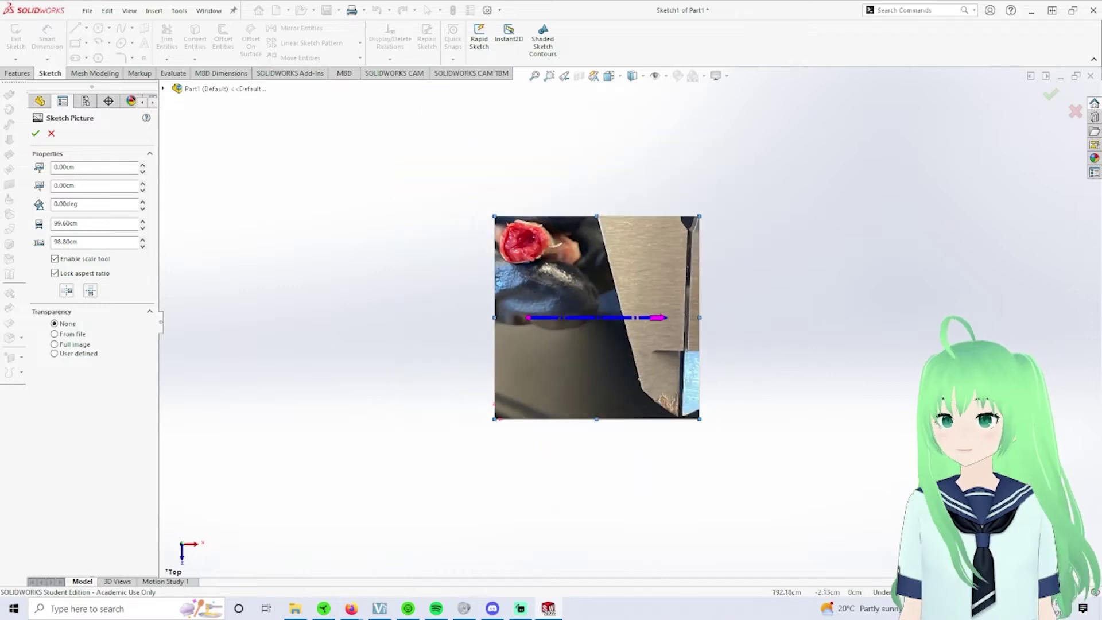
scroll(801, 389, down, 3)
scroll(450, 309, down, 2)
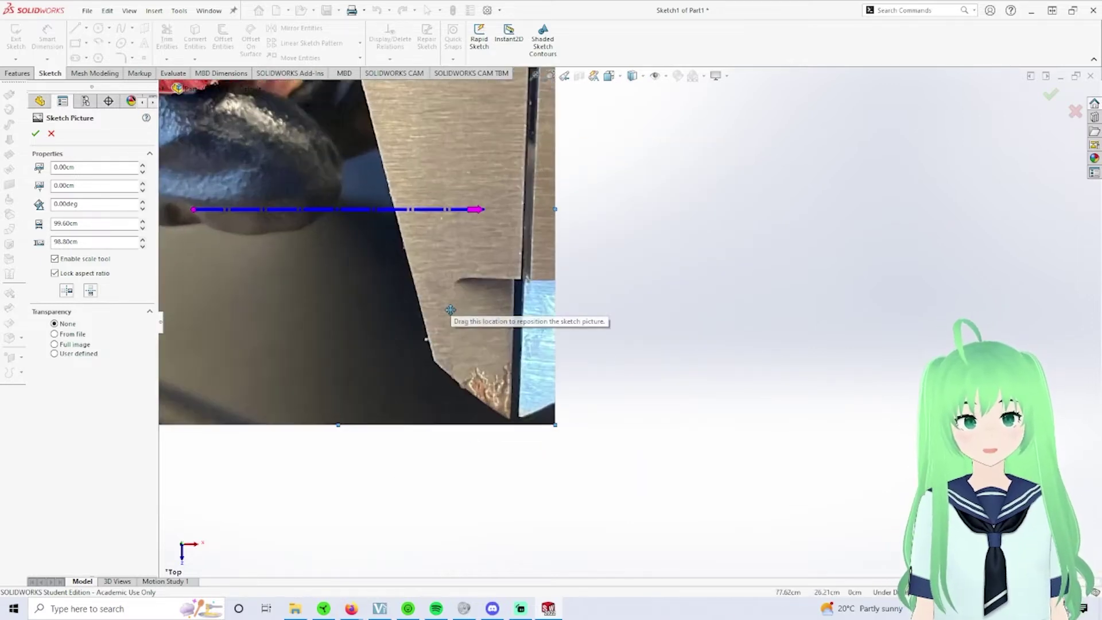
scroll(451, 310, down, 2)
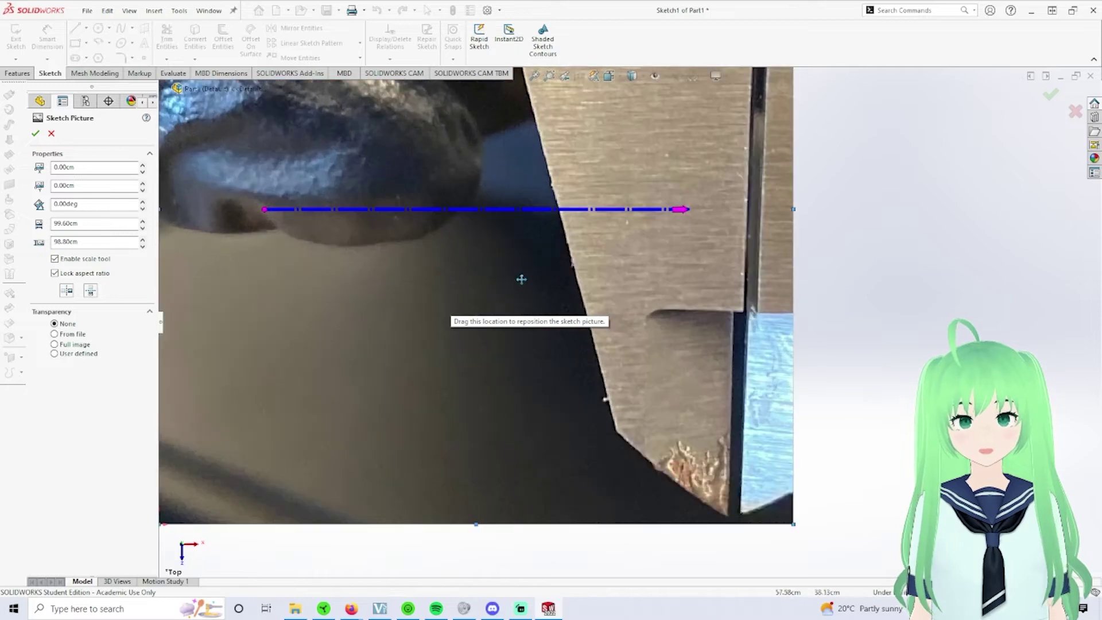
scroll(811, 399, down, 1)
scroll(401, 255, up, 1)
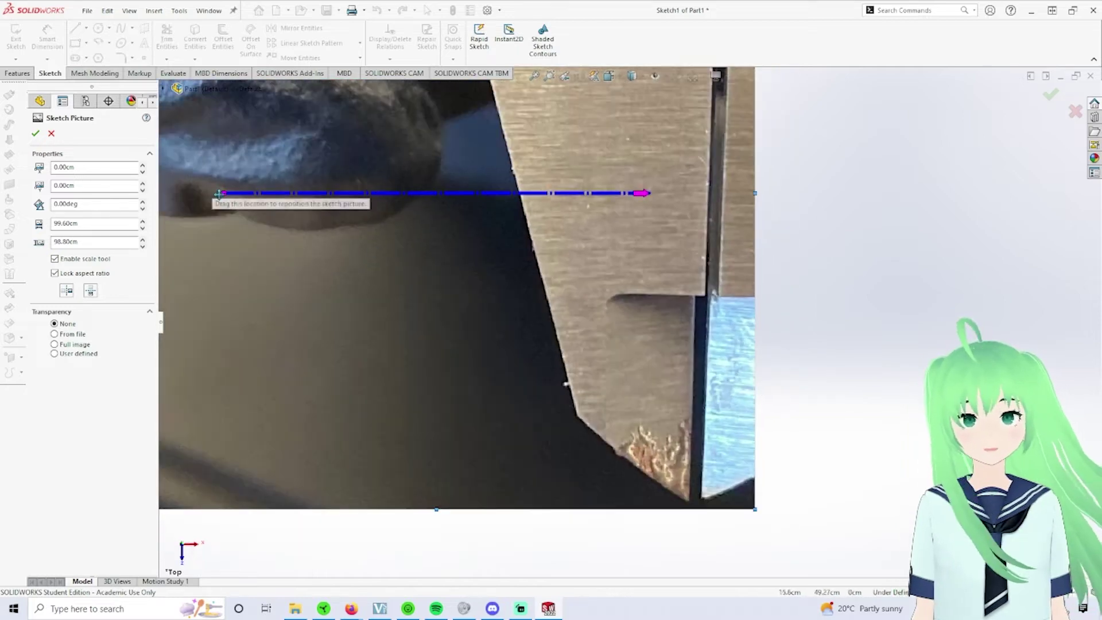
drag(223, 194, 521, 474)
scroll(701, 522, up, 2)
scroll(687, 469, down, 4)
scroll(659, 378, down, 5)
scroll(656, 373, up, 1)
scroll(686, 330, up, 1)
scroll(691, 325, down, 3)
scroll(518, 370, down, 2)
scroll(518, 370, down, 3)
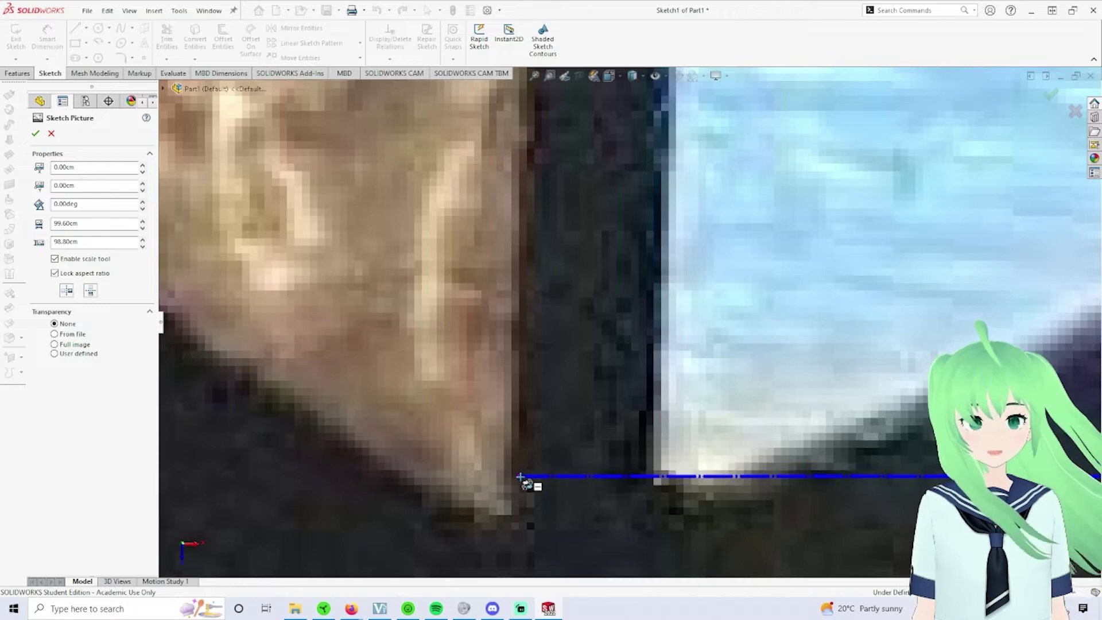
Move the arrow end of the scale line to the facing edge of the blue-lit caliper jaw's tip.
scroll(788, 471, up, 3)
scroll(789, 366, up, 5)
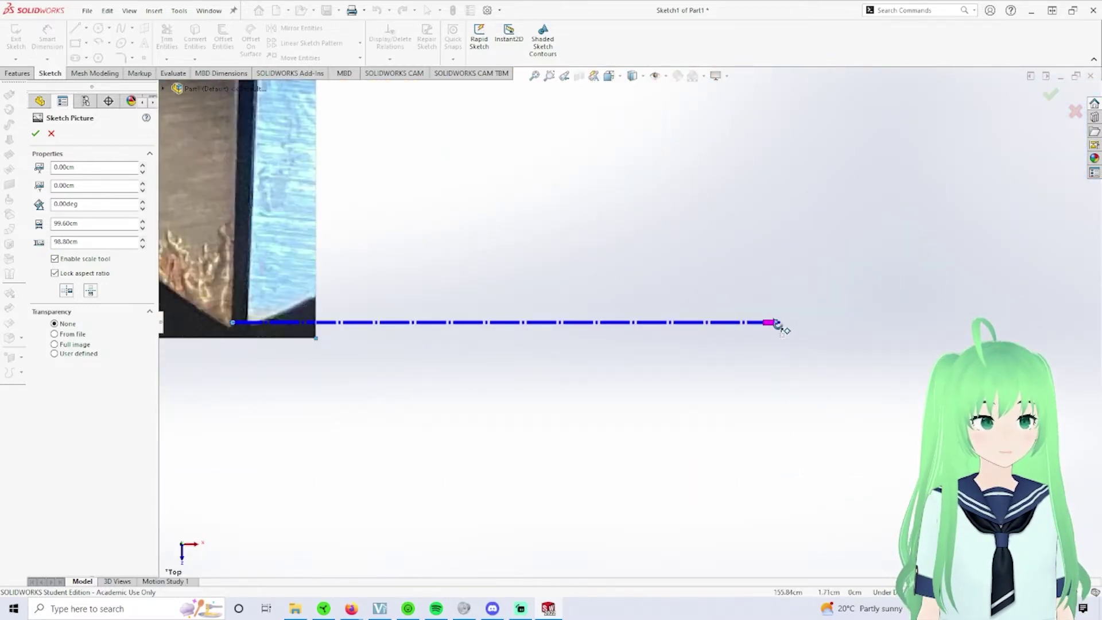
drag(777, 325, 258, 328)
scroll(259, 328, down, 8)
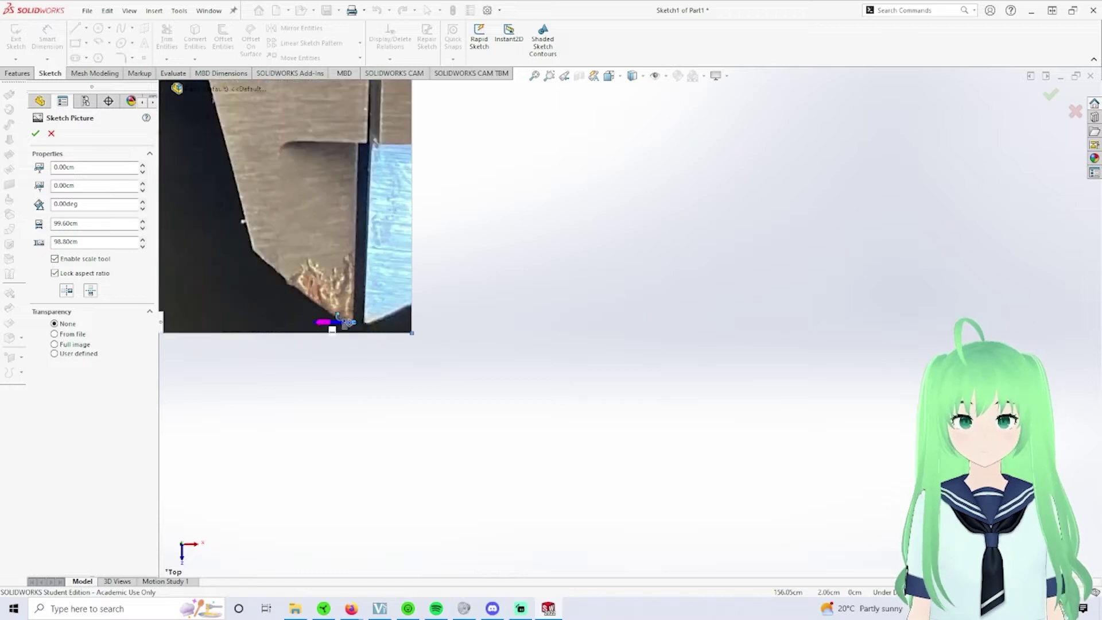
scroll(448, 326, down, 2)
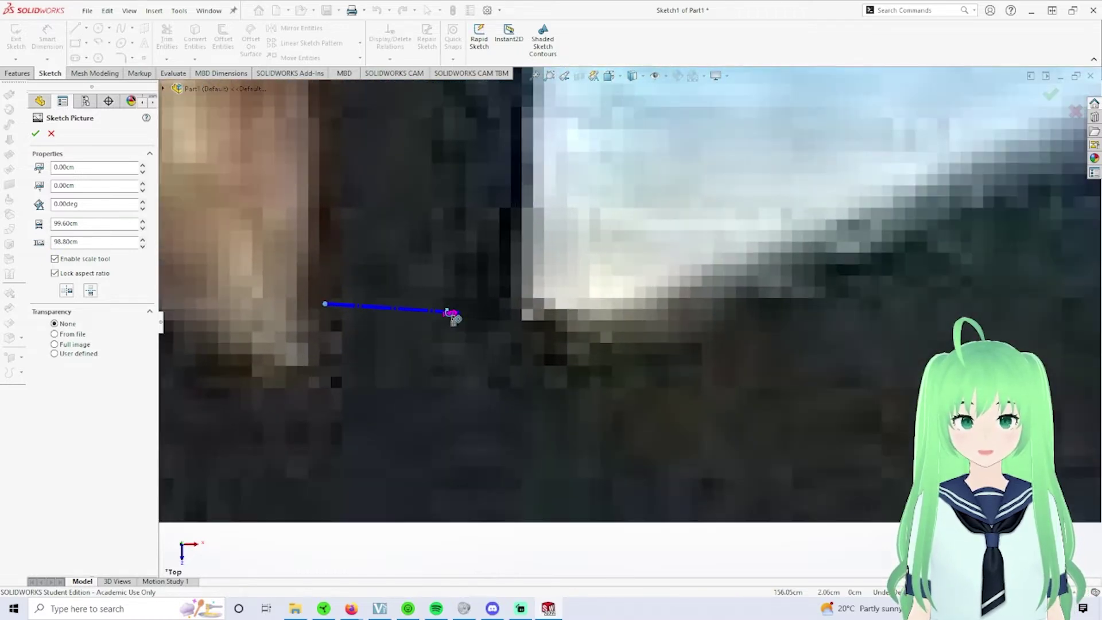
drag(450, 312, 523, 295)
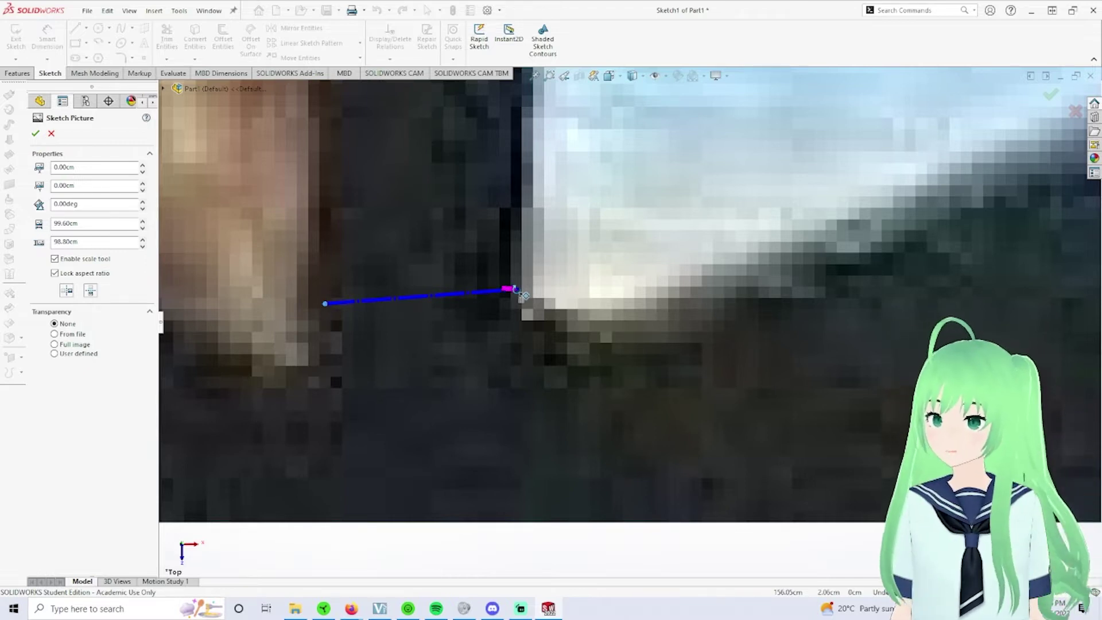
Scale the sketch picture by setting the scale line's length to 0.79 cm.
drag(523, 295, 523, 295)
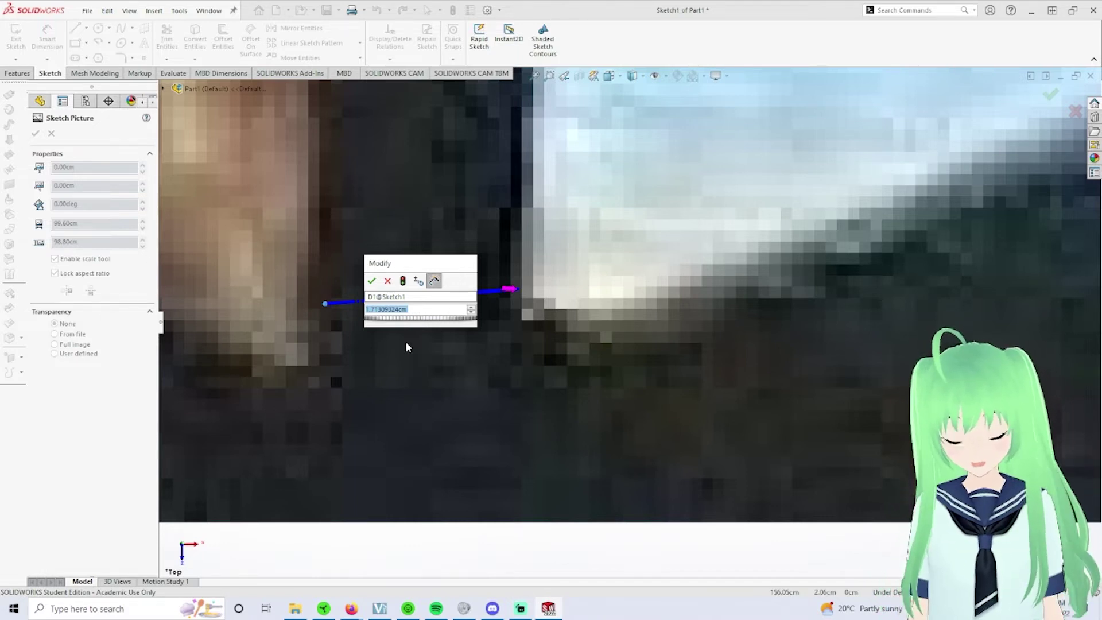
text(0.78)
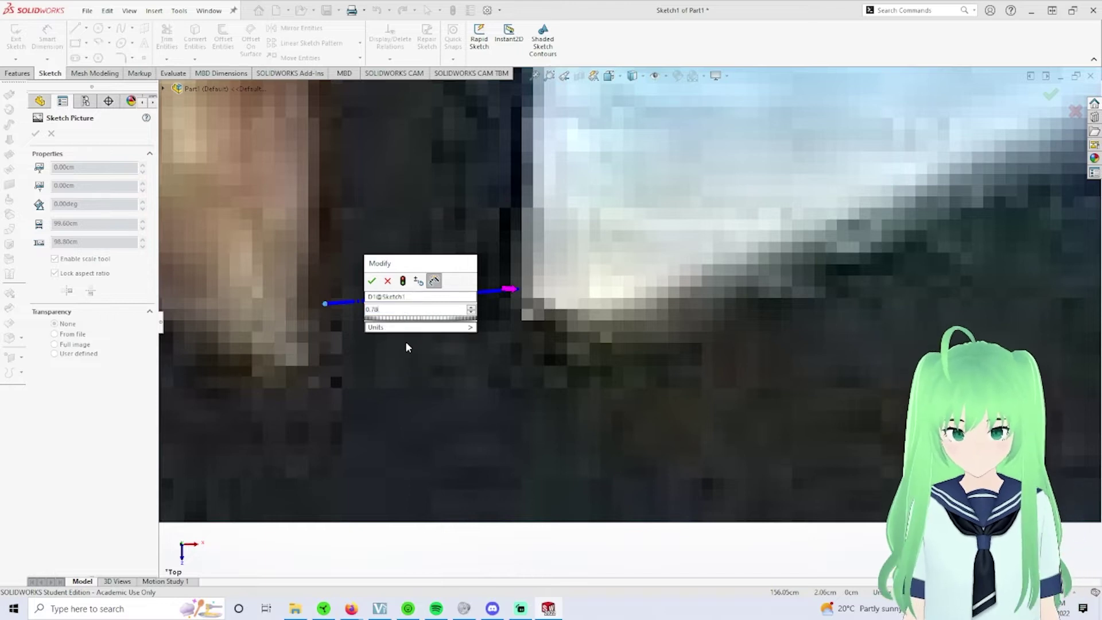
key(BackSpace)
text(9cm)
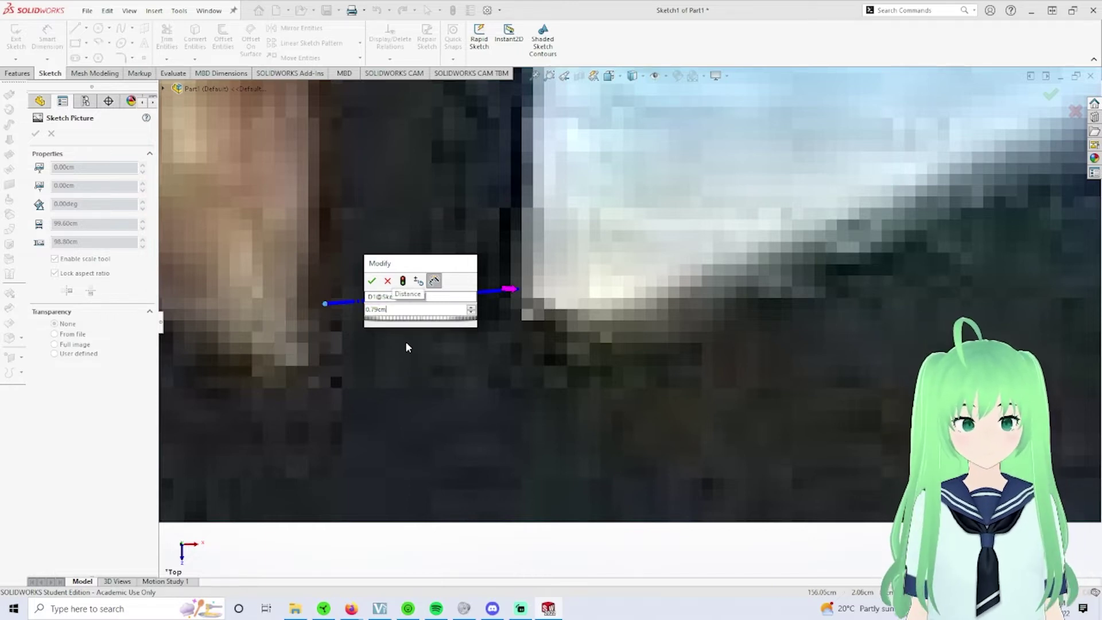
key(Return)
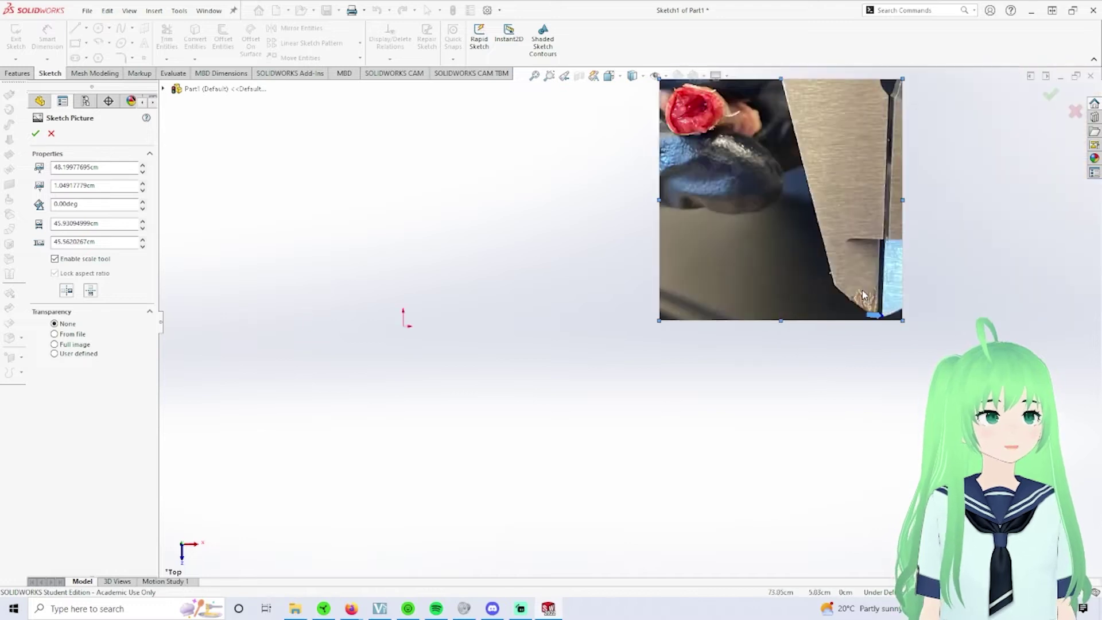
Check the scale line across the caliper gap, accept the scaled sketch picture and exit the sketch.
scroll(735, 329, down, 10)
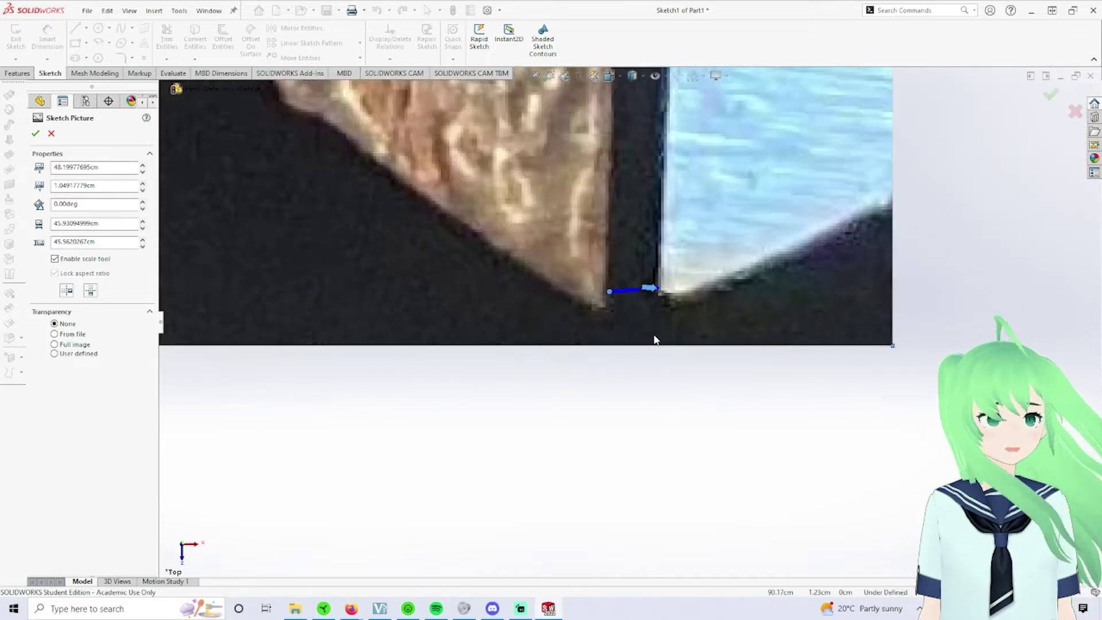
scroll(655, 339, up, 10)
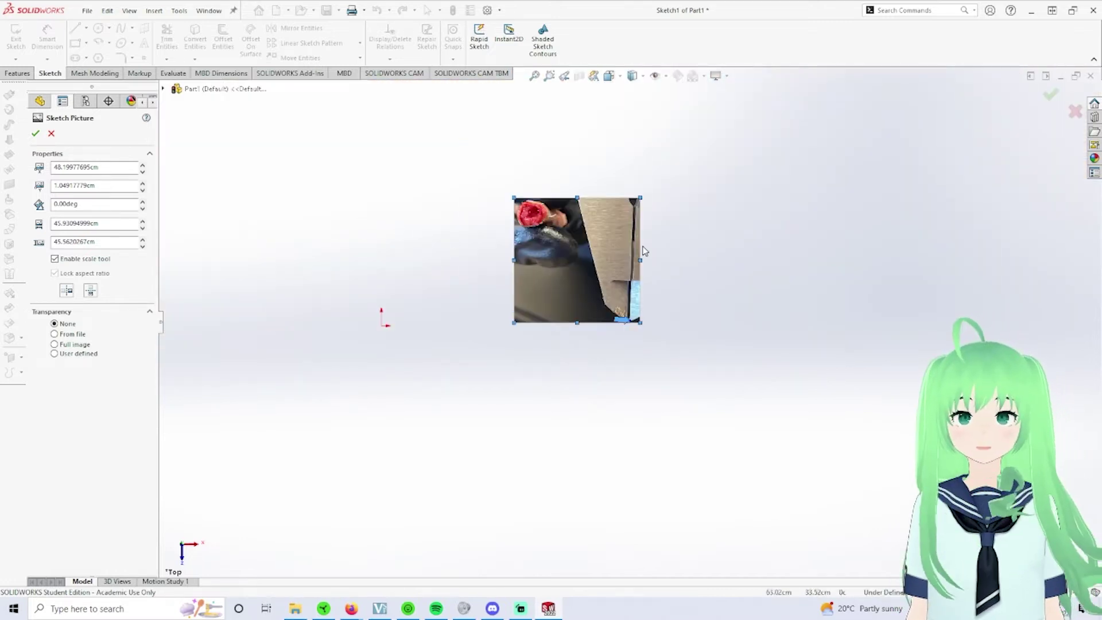
scroll(642, 250, down, 3)
click(36, 133)
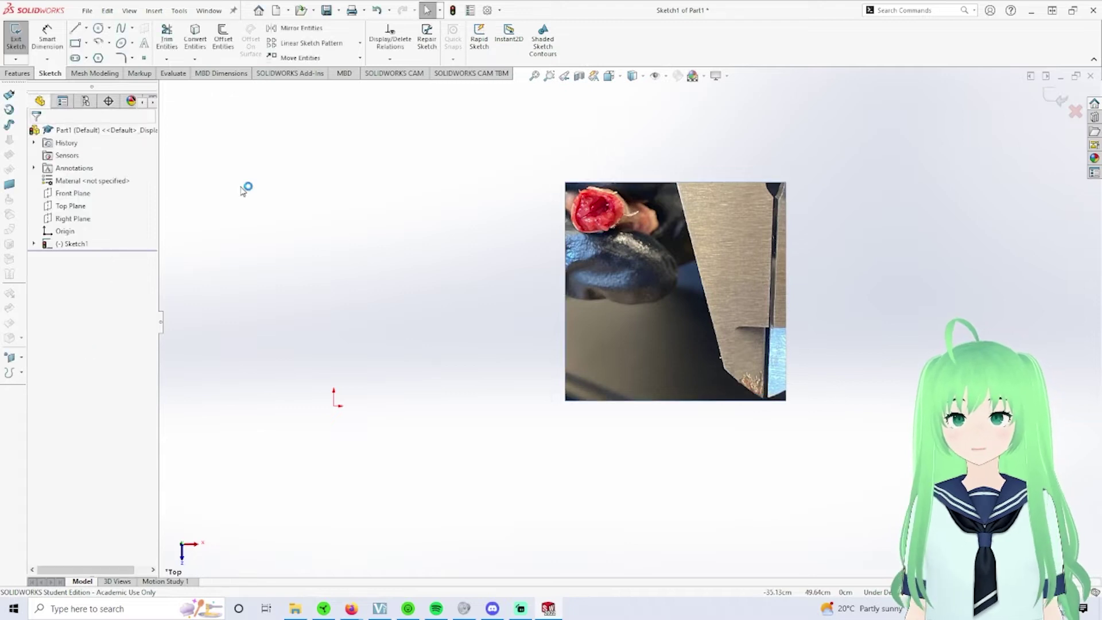
scroll(780, 347, down, 2)
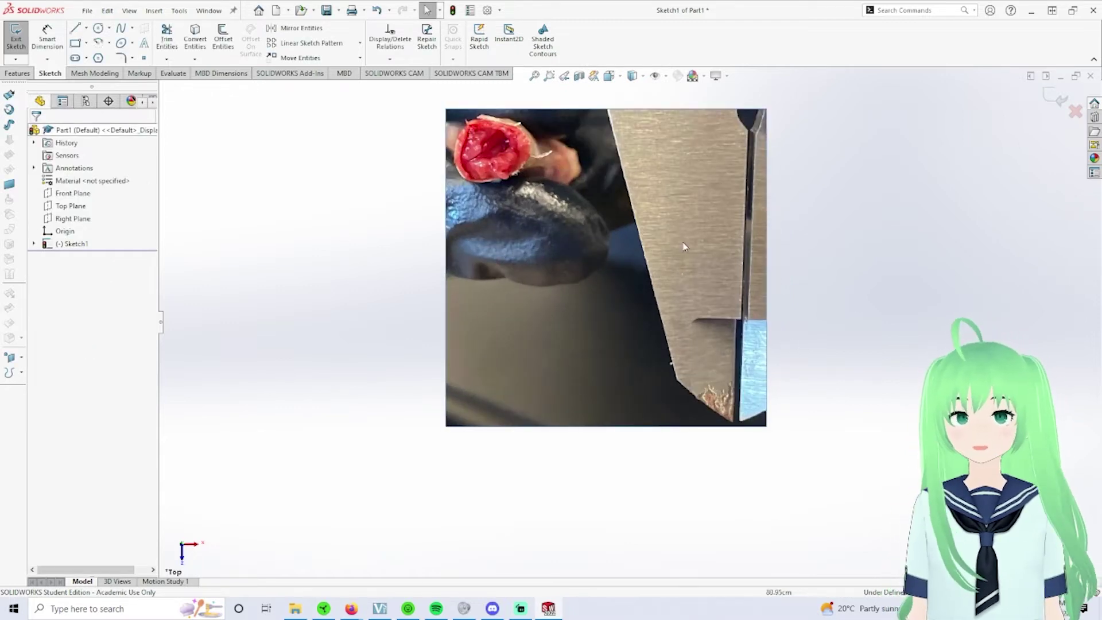
scroll(765, 291, down, 1)
click(15, 40)
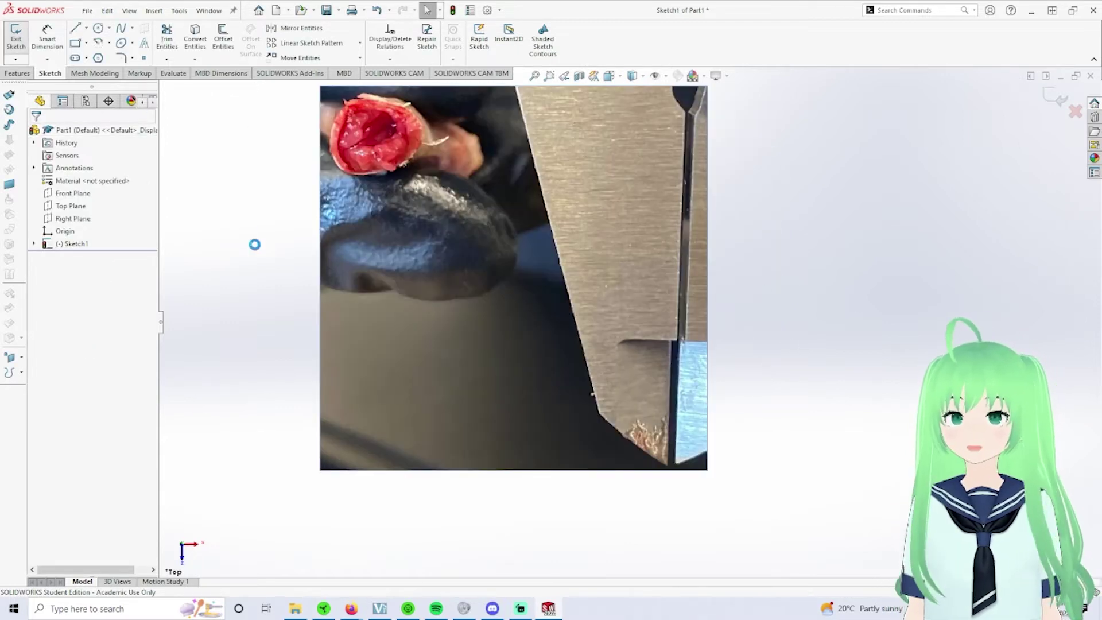
Start a new sketch on the Top Plane over the bone cross-section in the picture.
scroll(433, 258, up, 4)
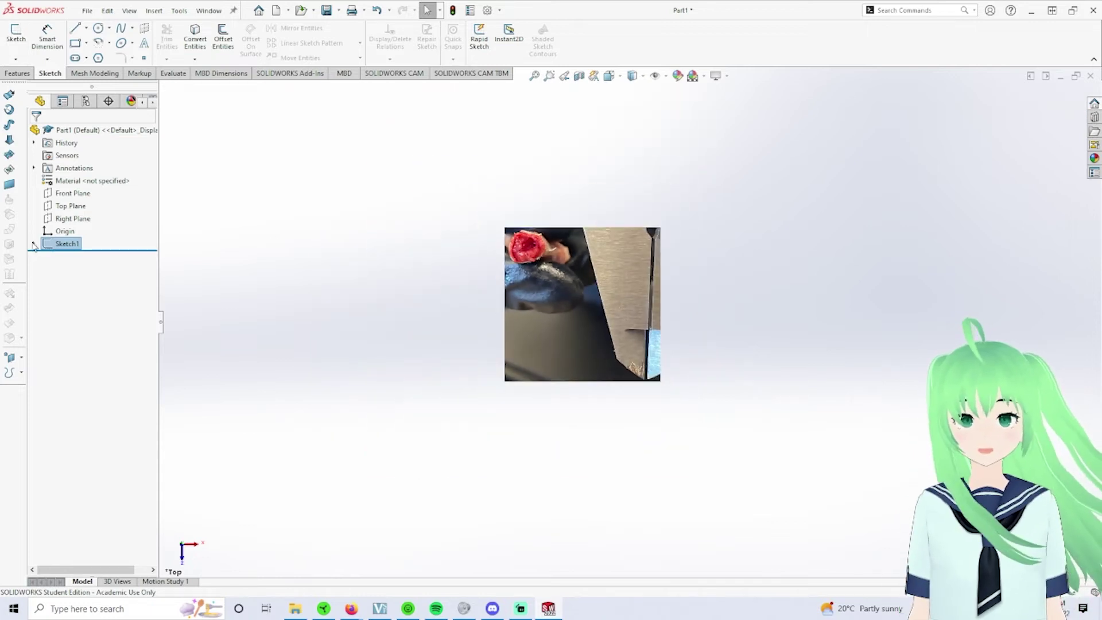
scroll(459, 246, down, 3)
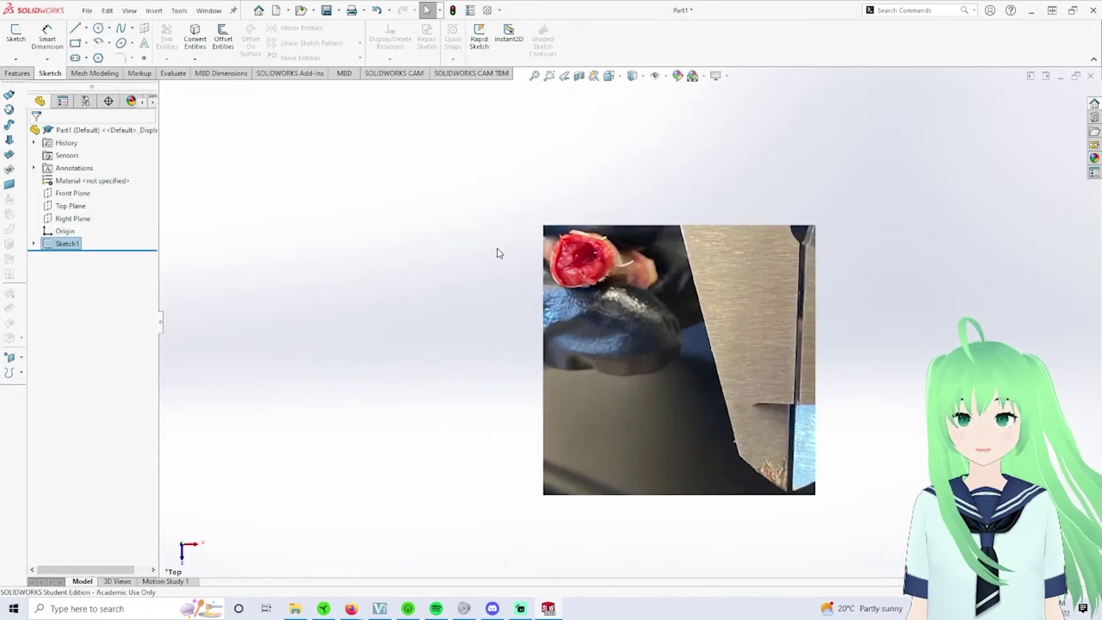
click(71, 205)
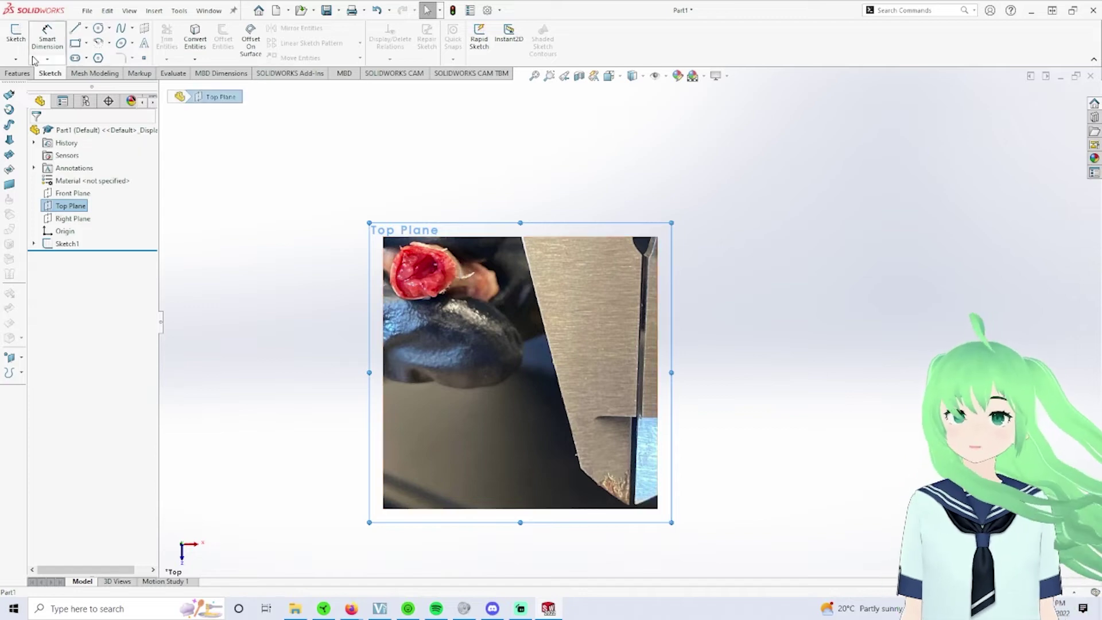
click(16, 35)
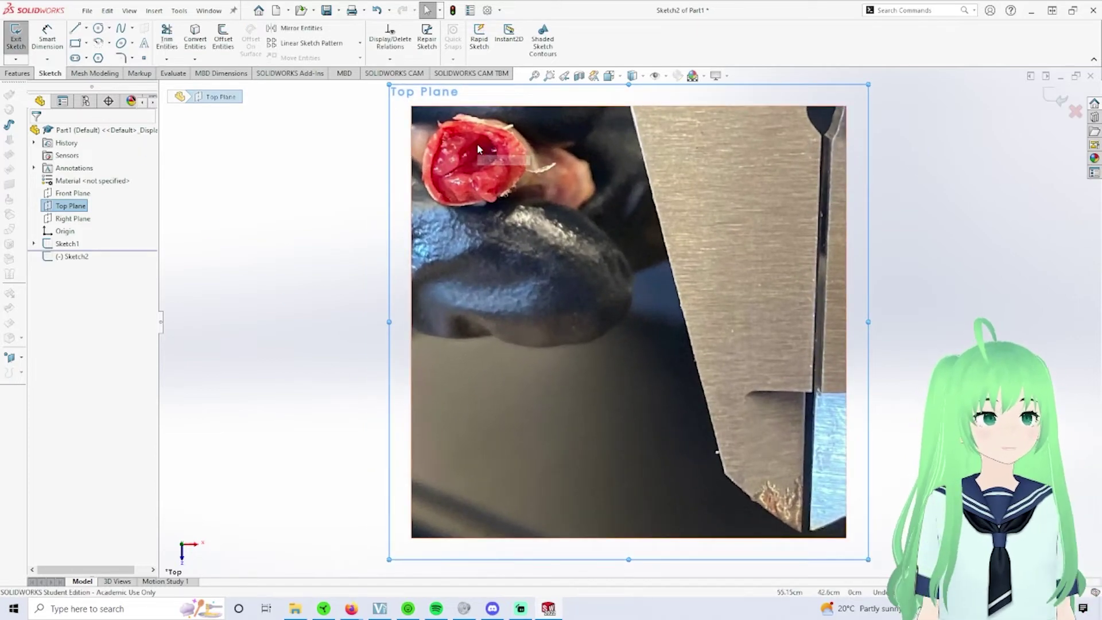
scroll(477, 143, down, 7)
scroll(785, 265, down, 1)
scroll(276, 232, up, 2)
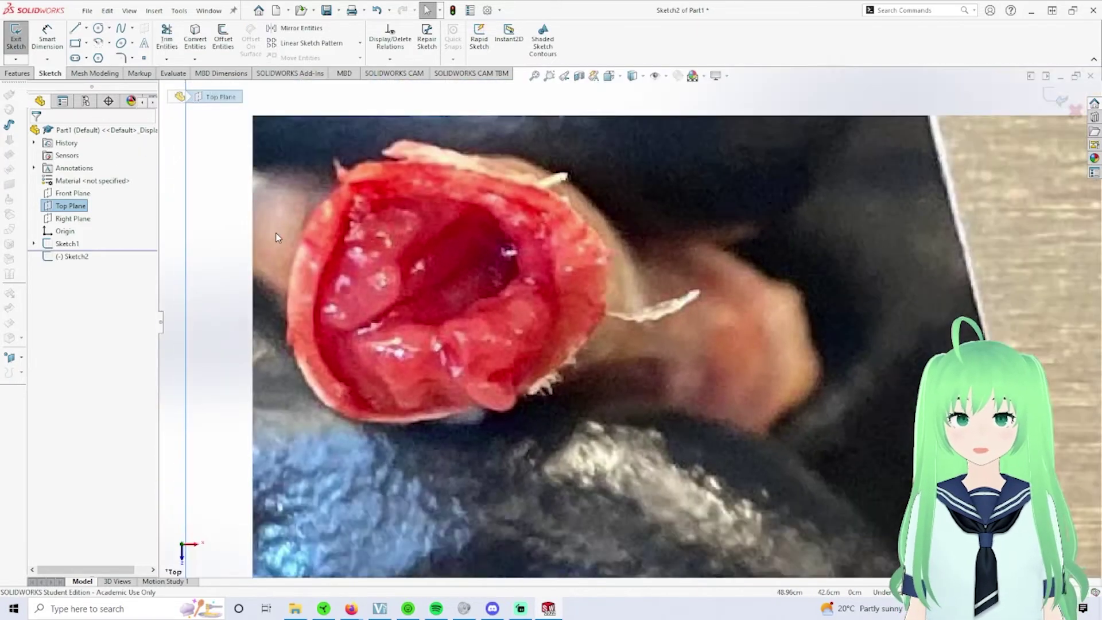
scroll(275, 232, down, 2)
Trace the bone's outer edge with a closed spline, starting on the upper edge and working clockwise back to the start point.
click(121, 30)
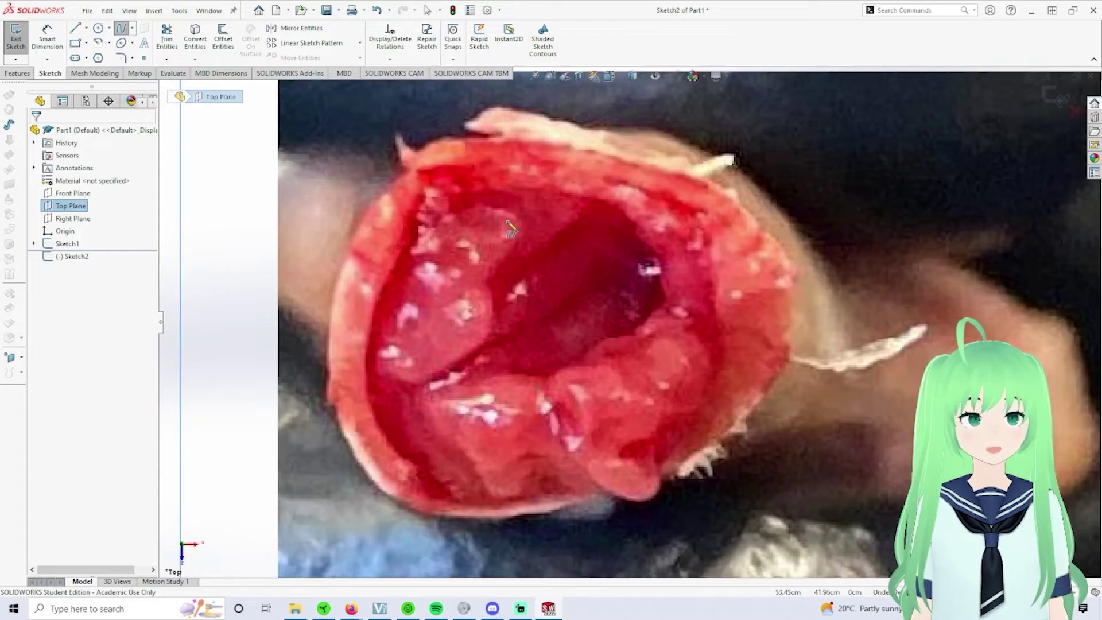
click(475, 139)
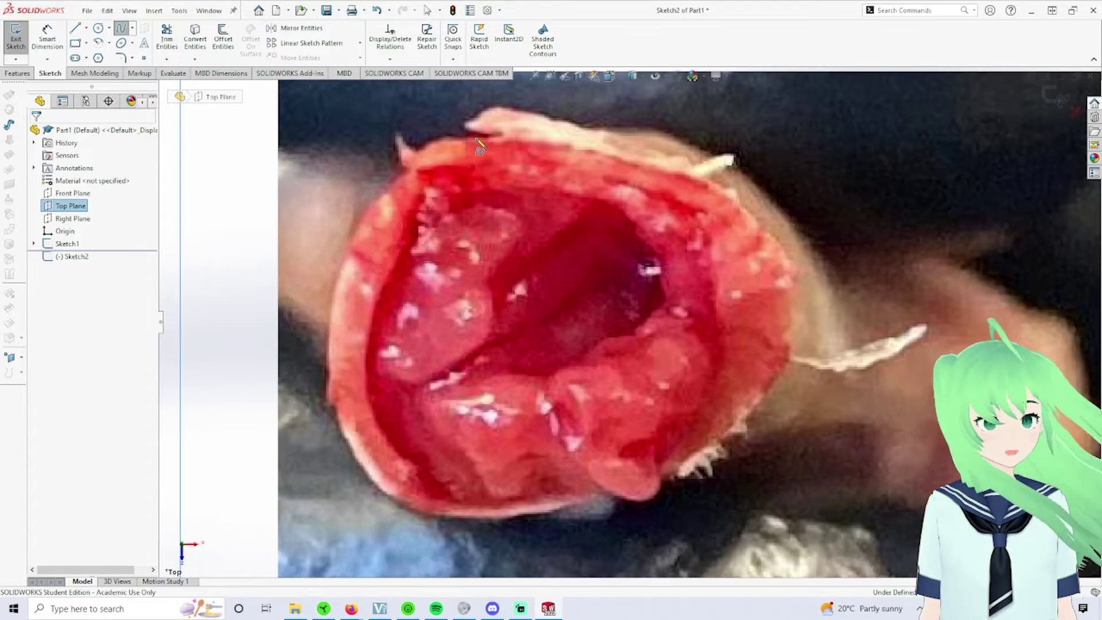
click(540, 137)
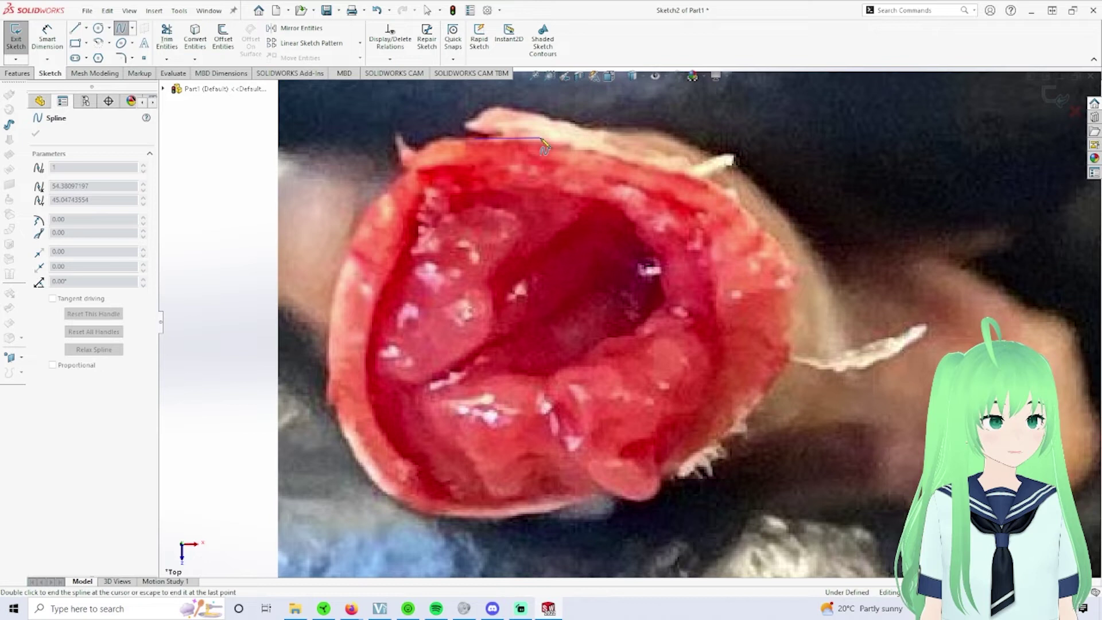
click(622, 154)
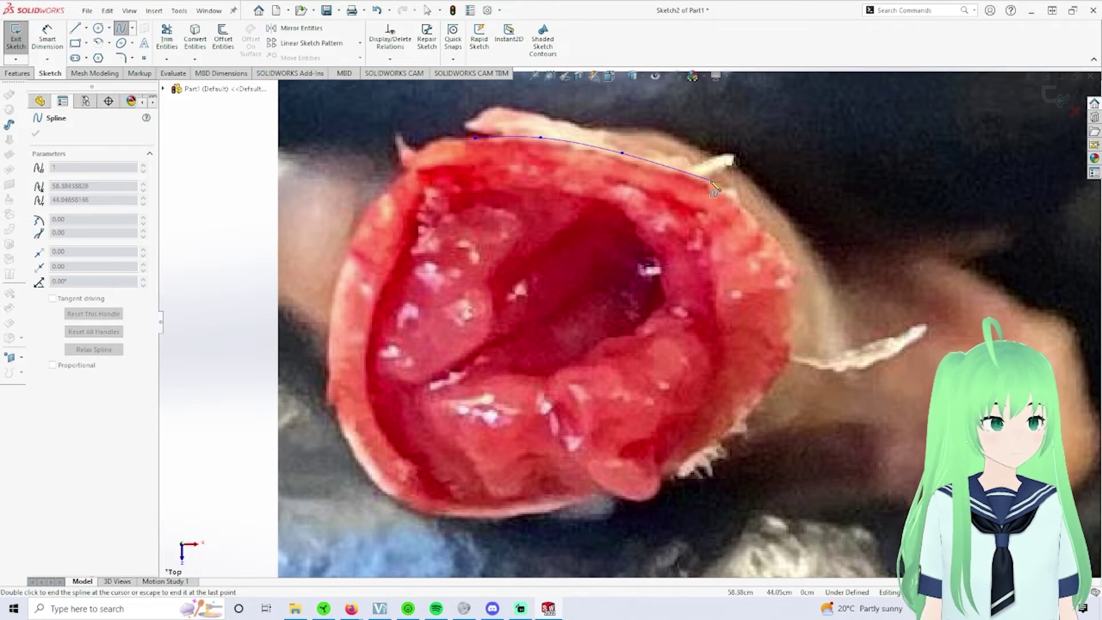
click(710, 181)
click(771, 236)
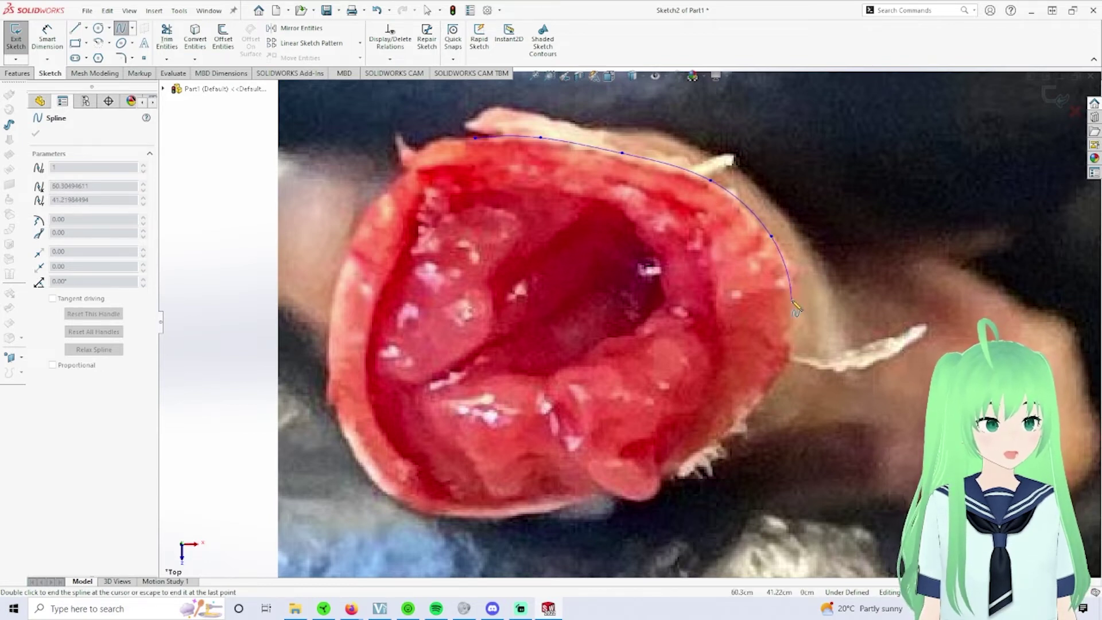
click(791, 299)
click(782, 375)
click(740, 420)
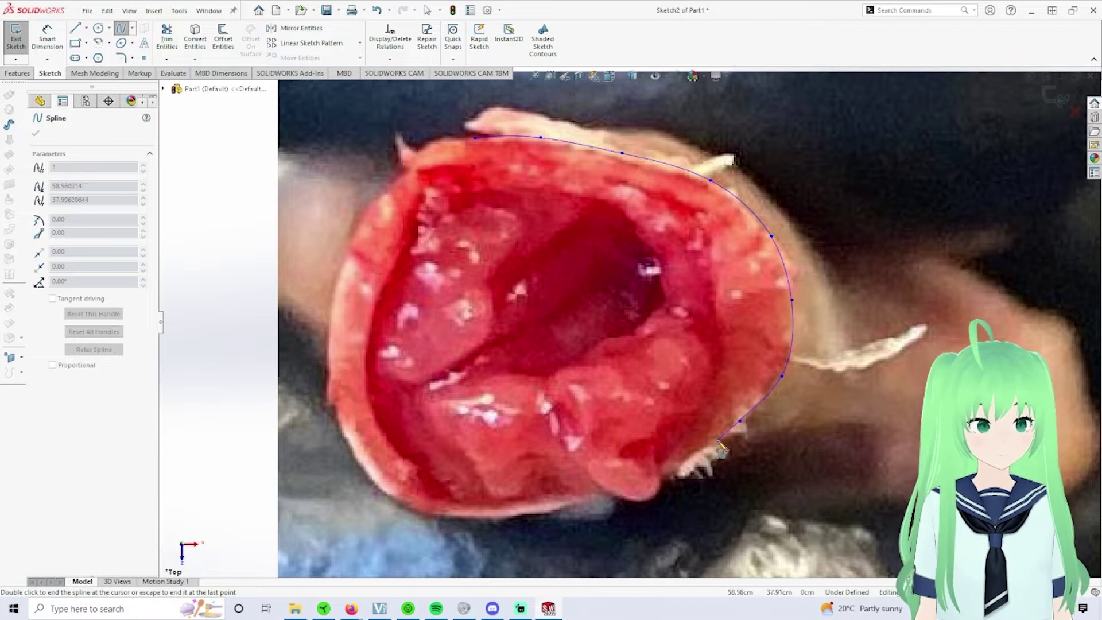
click(719, 440)
click(671, 475)
click(604, 492)
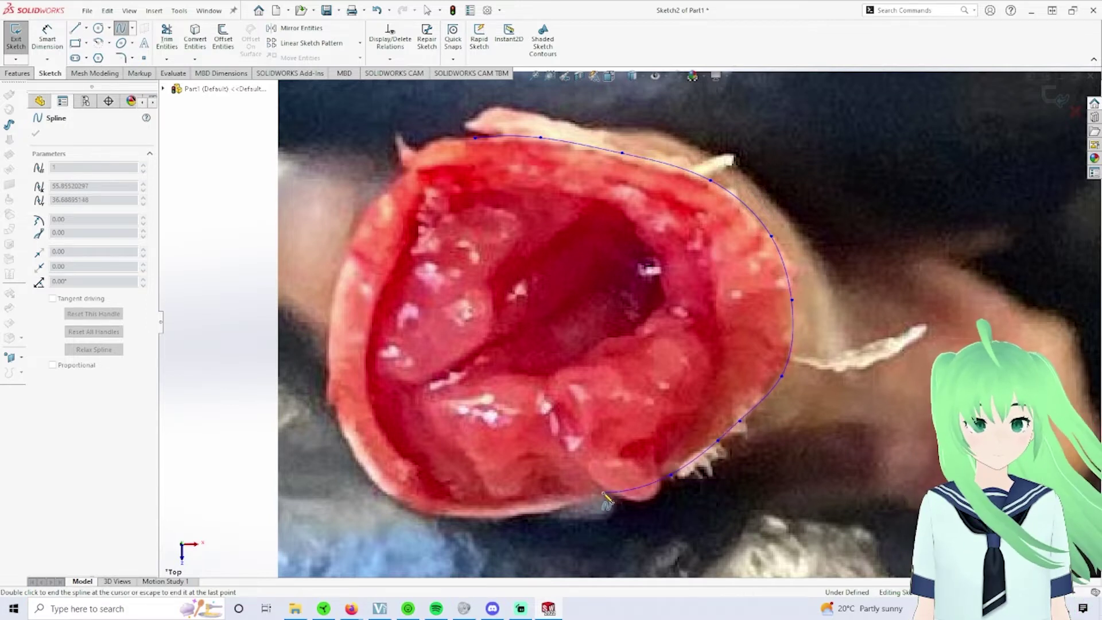
click(553, 508)
click(518, 514)
click(491, 517)
click(408, 508)
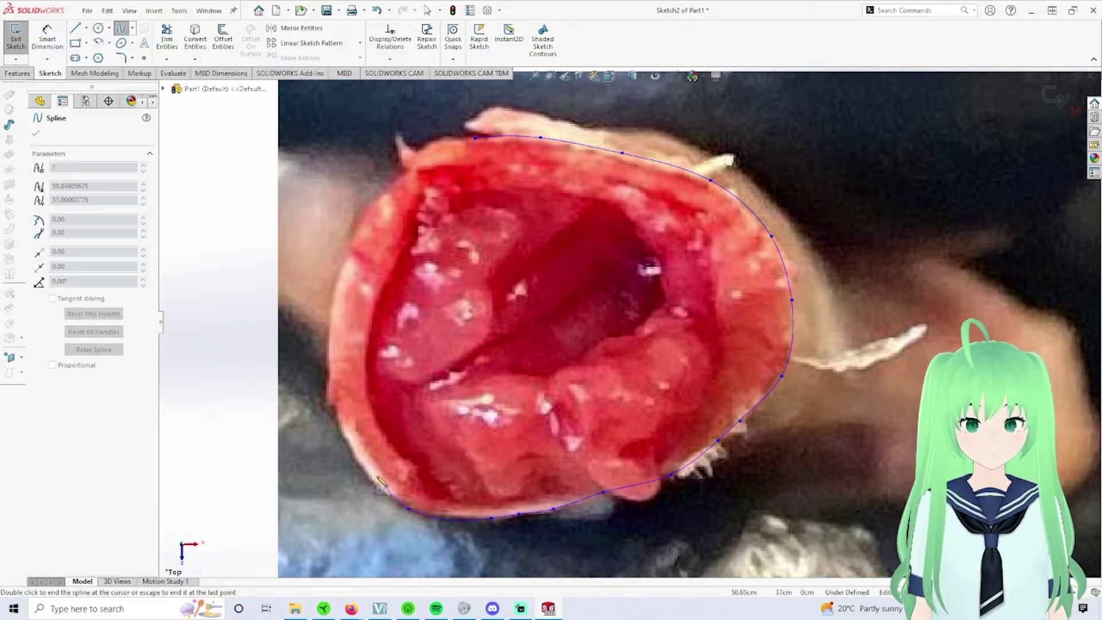
click(357, 457)
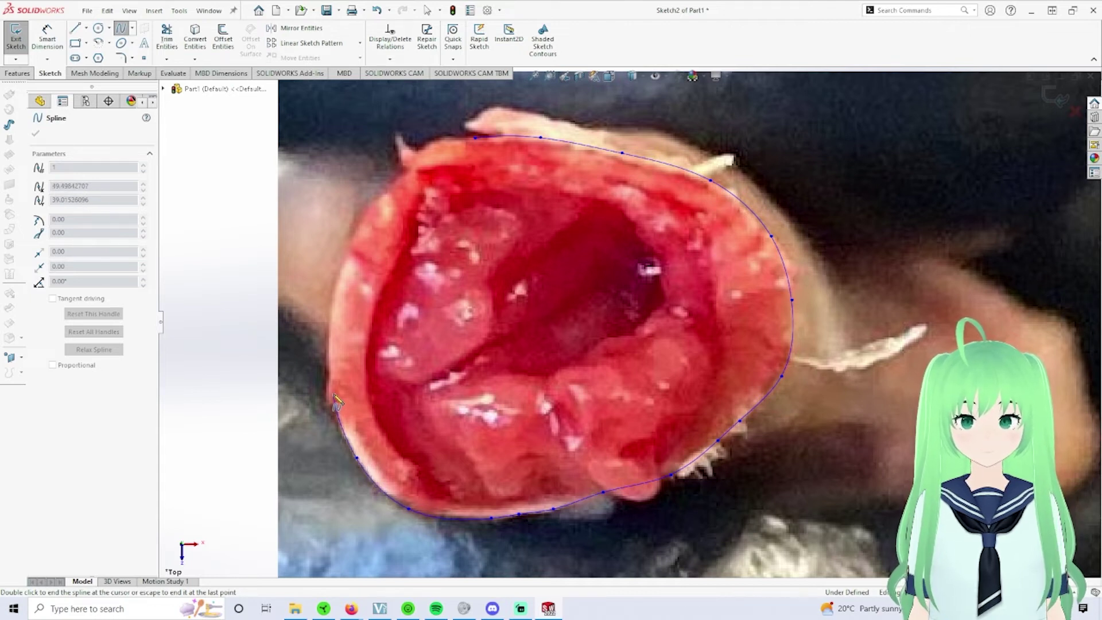
click(333, 394)
click(330, 325)
click(348, 255)
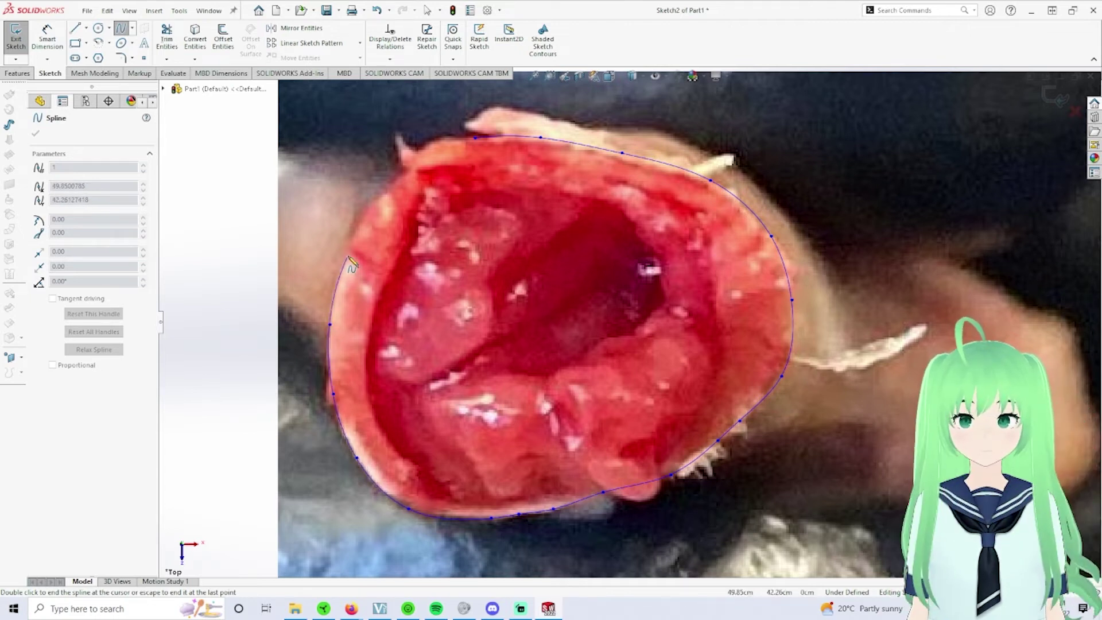
click(369, 210)
click(398, 180)
click(420, 153)
click(444, 138)
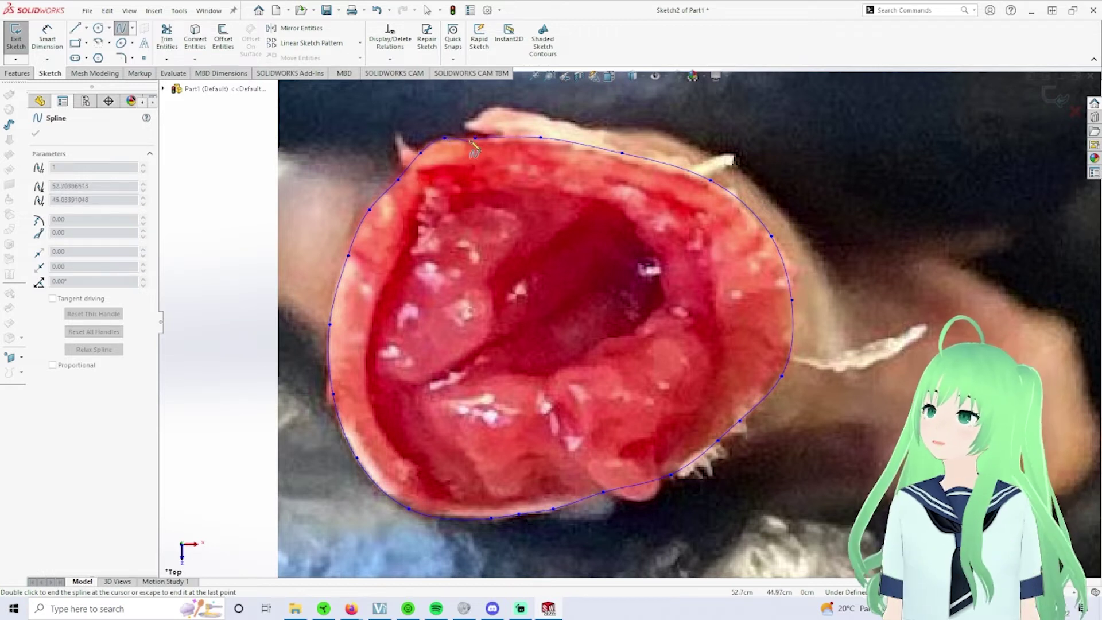
click(476, 138)
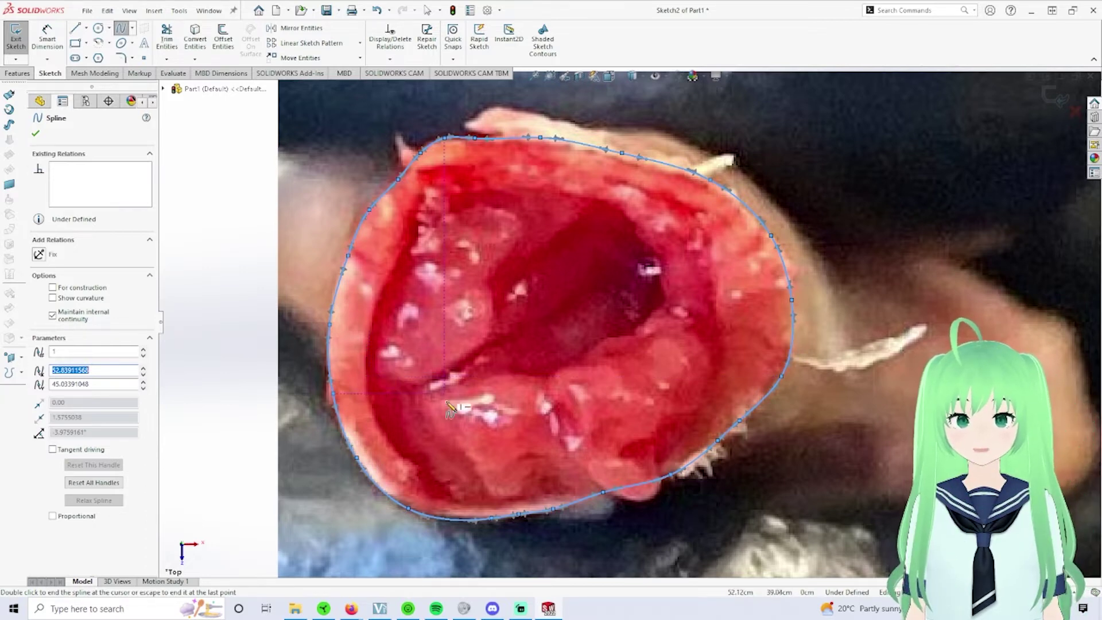
Trace the bone wall's inner edge with a second closed spline, starting on the left side and working counterclockwise back to the start point.
scroll(446, 404, up, 2)
scroll(434, 403, down, 5)
scroll(832, 375, up, 4)
scroll(929, 316, down, 4)
scroll(943, 312, up, 3)
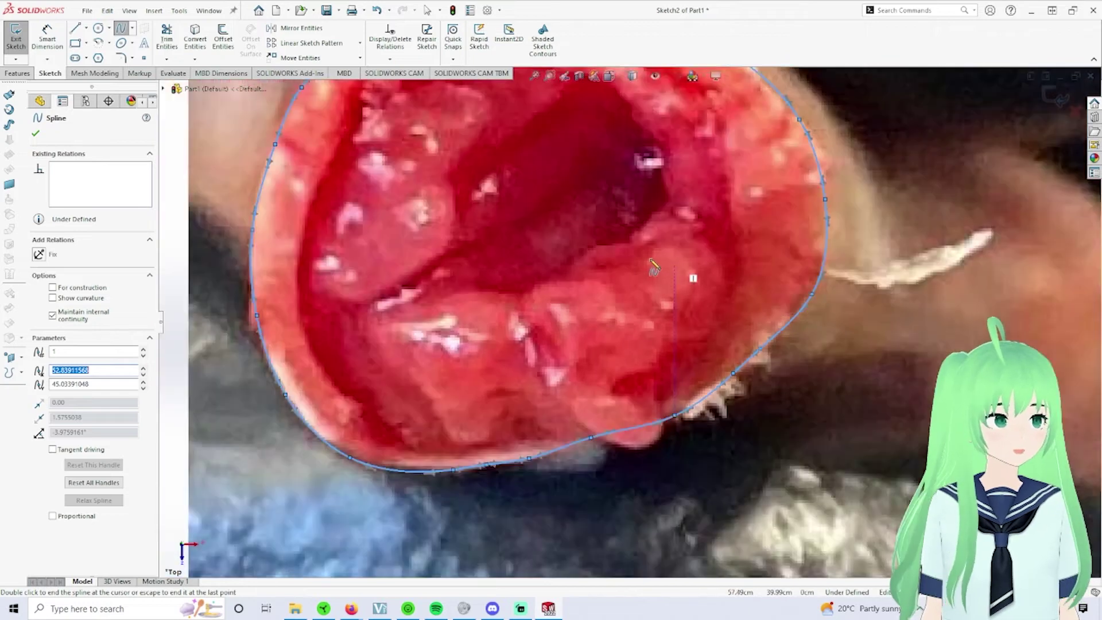
scroll(861, 310, down, 2)
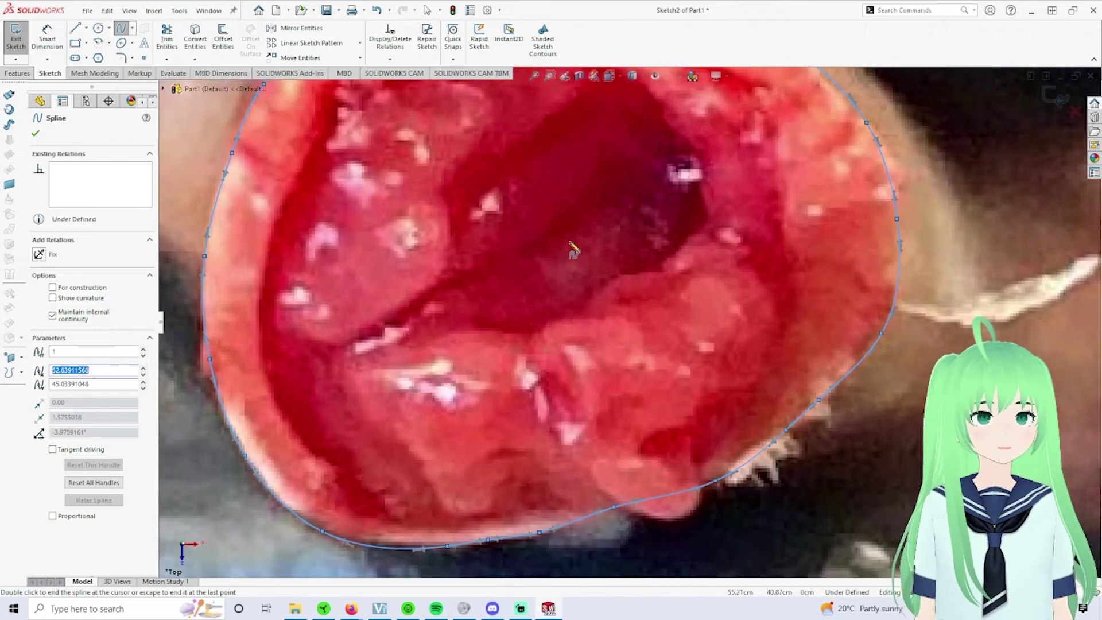
click(267, 253)
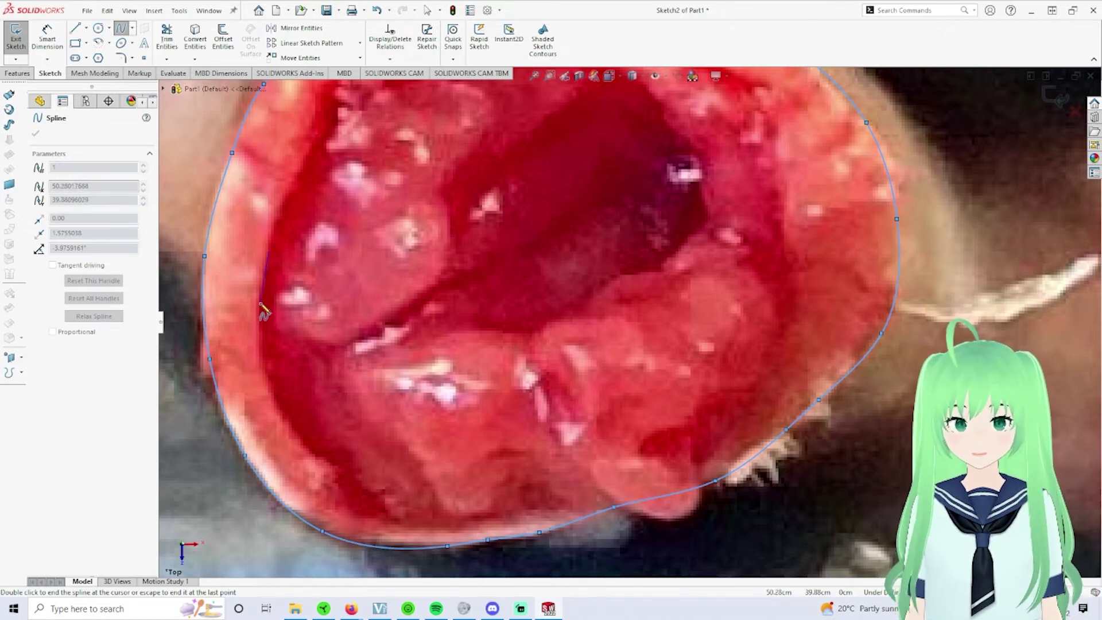
click(260, 300)
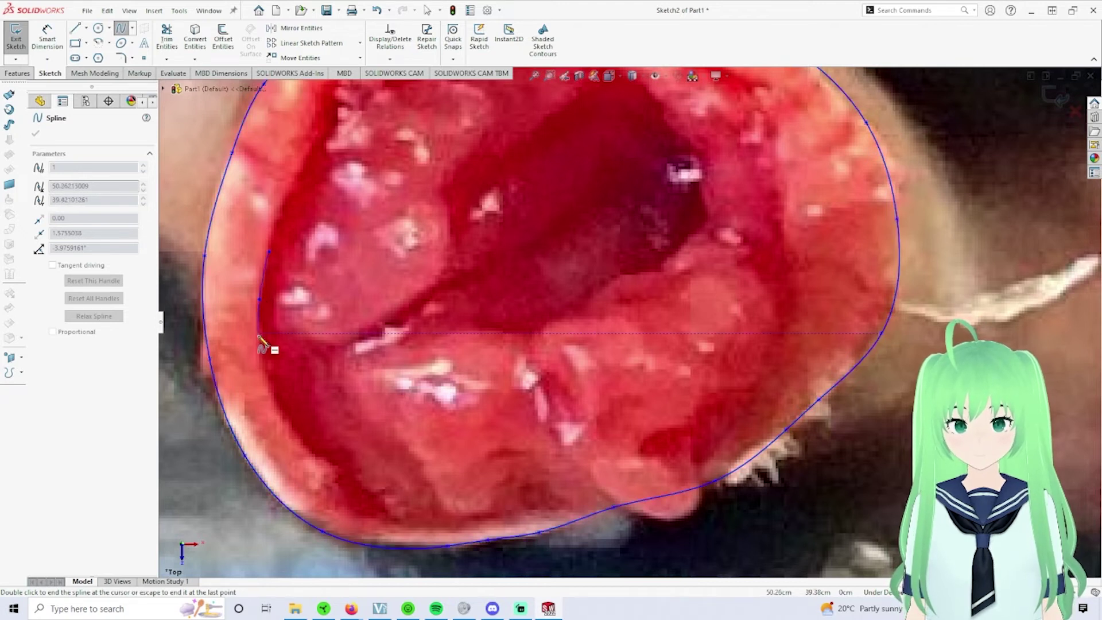
click(260, 337)
click(269, 391)
click(299, 439)
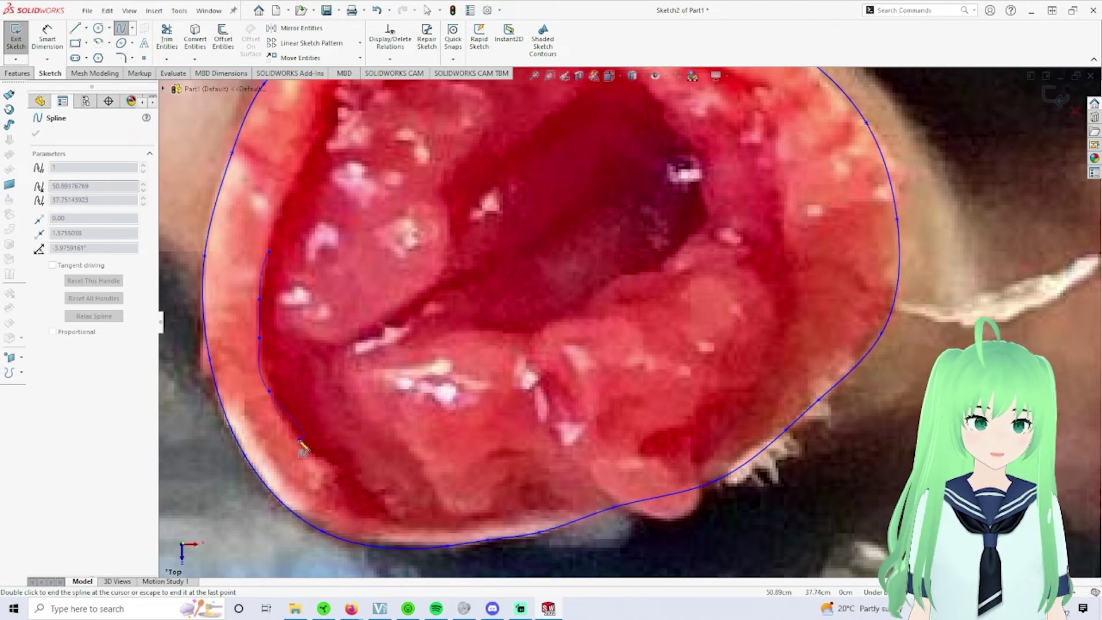
click(352, 471)
click(415, 475)
click(501, 466)
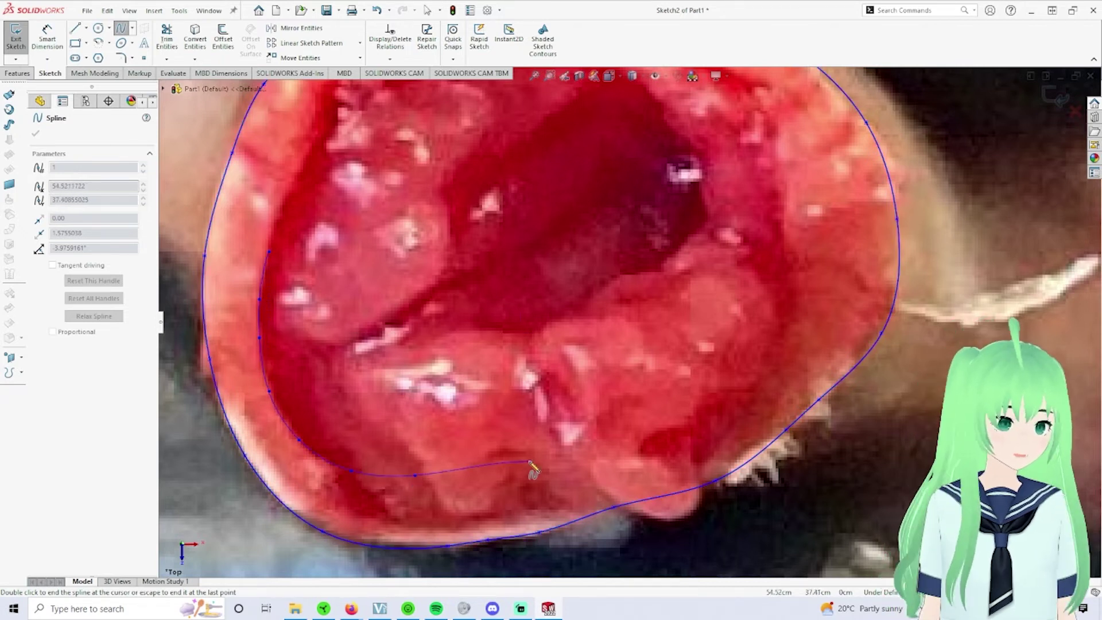
click(600, 443)
click(722, 400)
click(788, 336)
click(799, 258)
scroll(783, 241, up, 2)
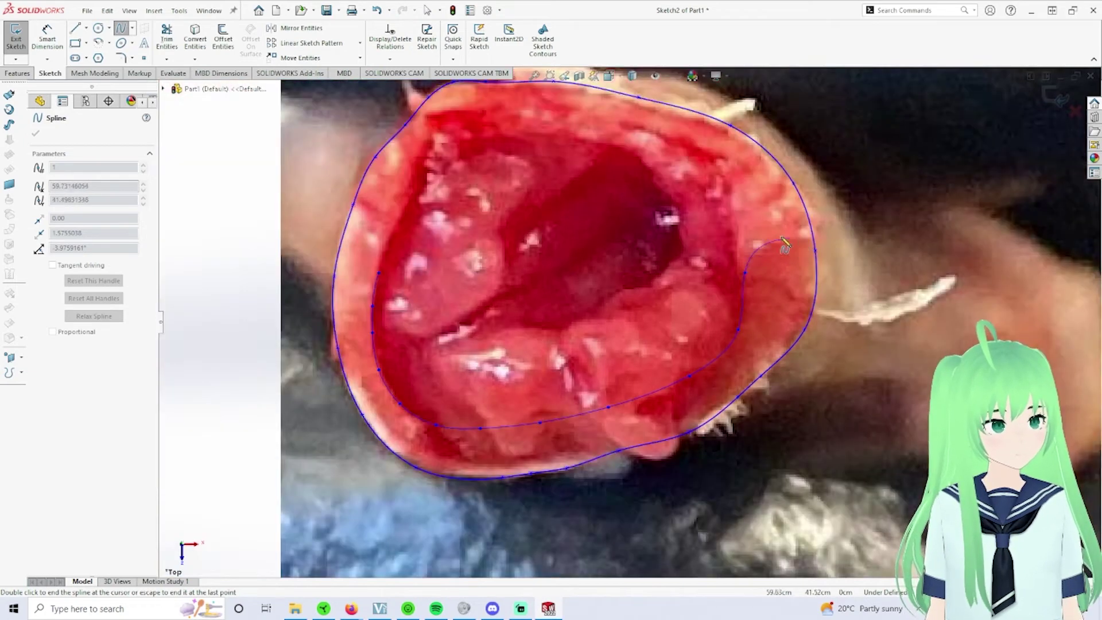
scroll(782, 236, down, 2)
click(717, 217)
scroll(700, 164, up, 1)
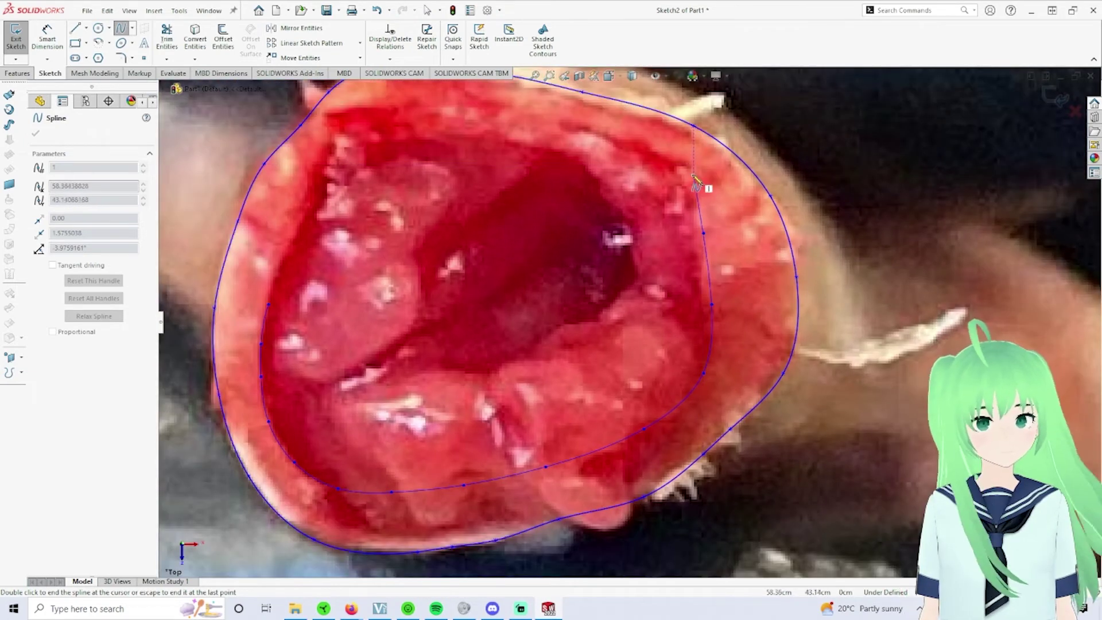
click(693, 172)
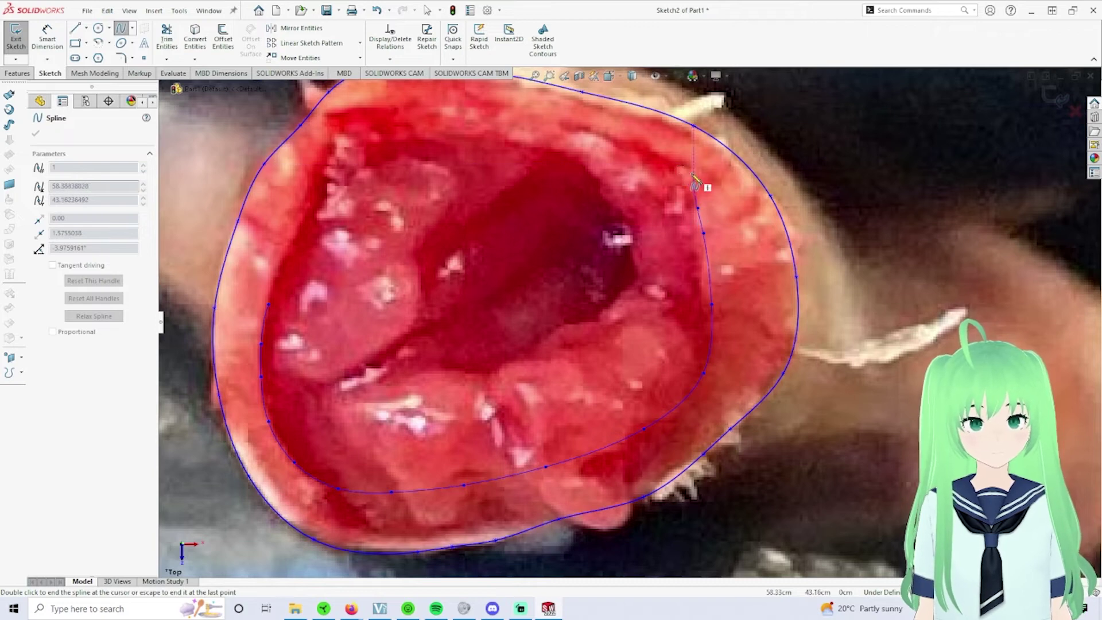
click(670, 155)
click(616, 139)
click(581, 126)
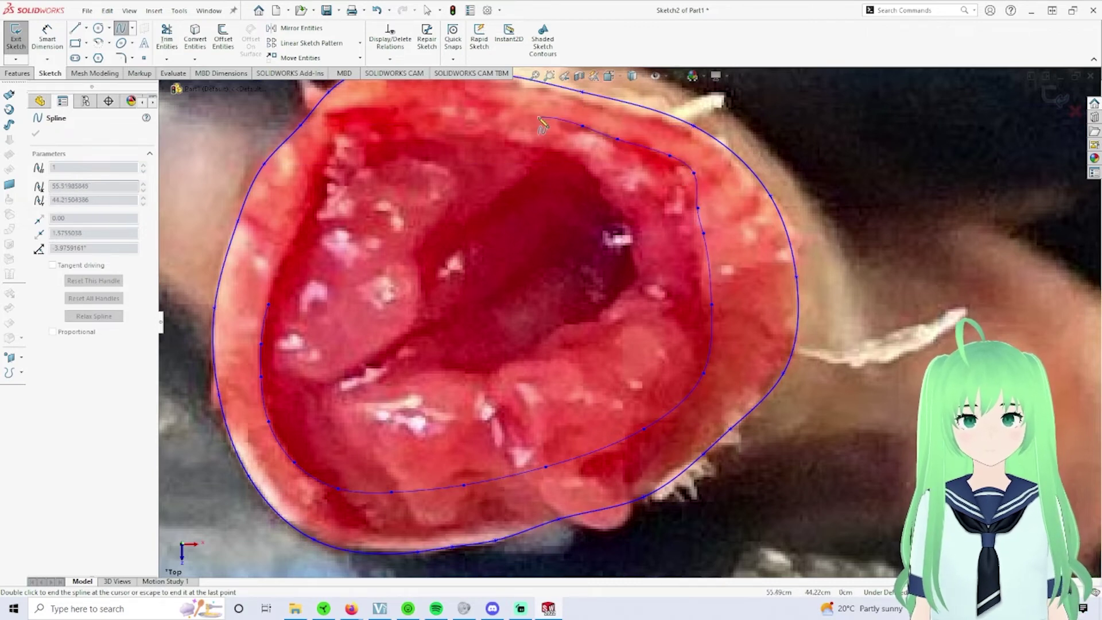
click(524, 114)
click(469, 106)
scroll(468, 112, up, 1)
scroll(467, 127, down, 3)
click(442, 213)
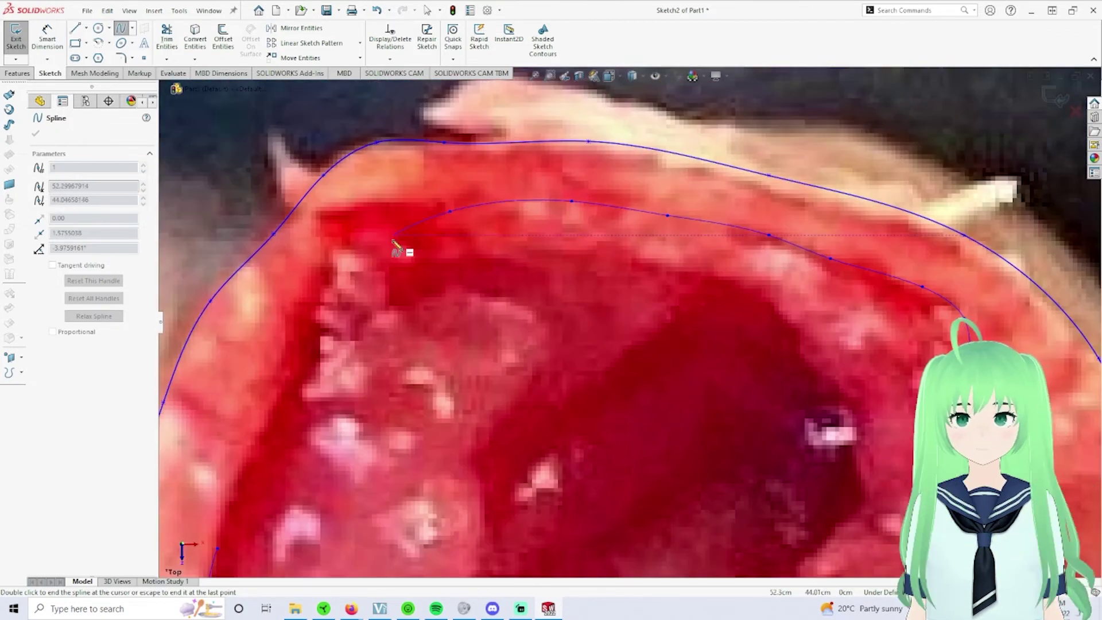
click(383, 244)
scroll(391, 258, up, 2)
scroll(434, 301, down, 2)
click(468, 316)
click(442, 375)
scroll(442, 376, up, 1)
scroll(443, 380, down, 2)
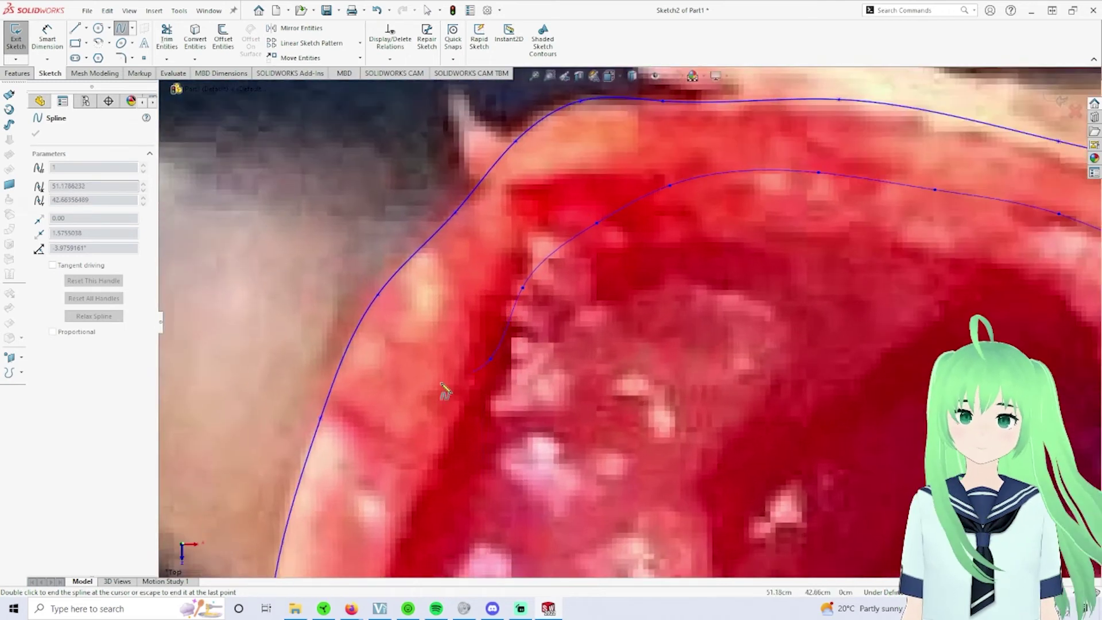
scroll(446, 389, up, 3)
click(529, 373)
click(511, 413)
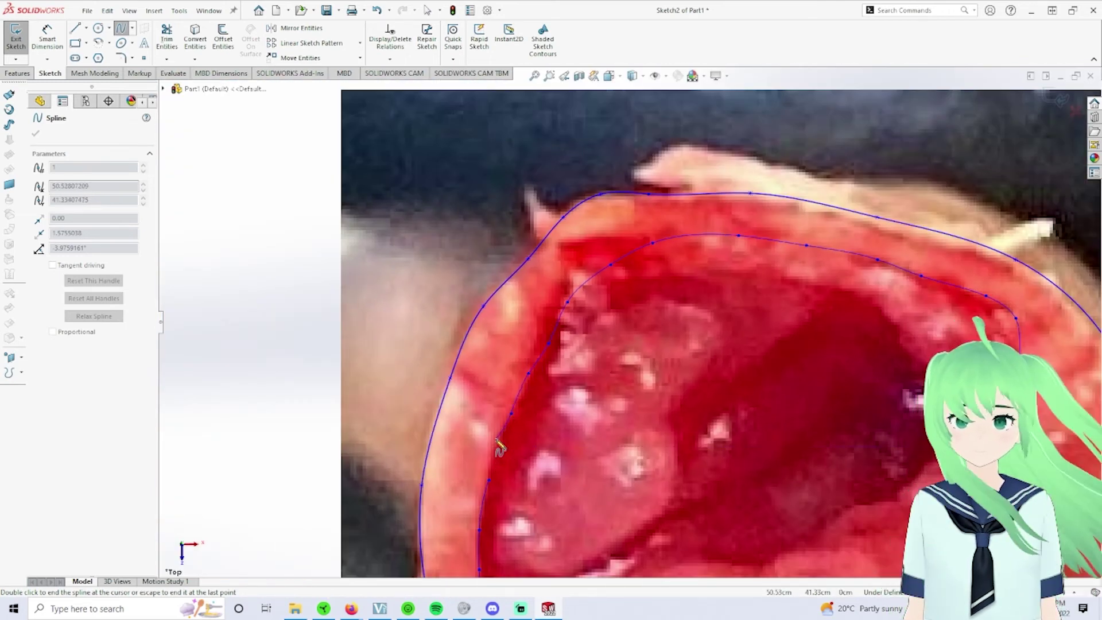
click(497, 447)
click(491, 481)
Accept the inner spline and exit the sketch with the two bone outlines.
scroll(824, 438, up, 4)
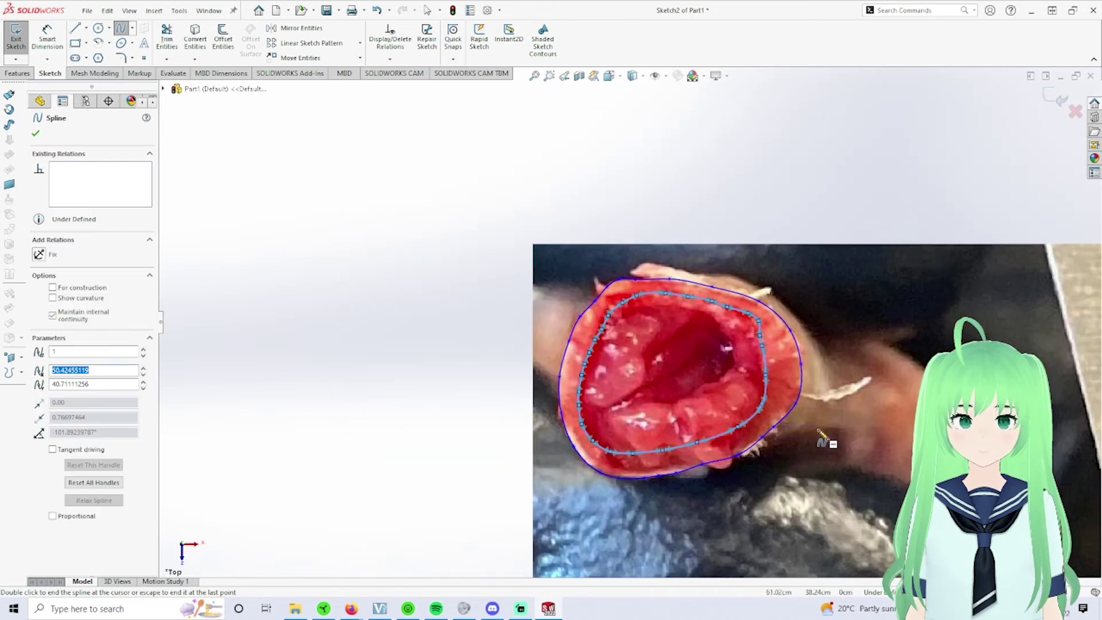
scroll(609, 317, down, 2)
click(35, 135)
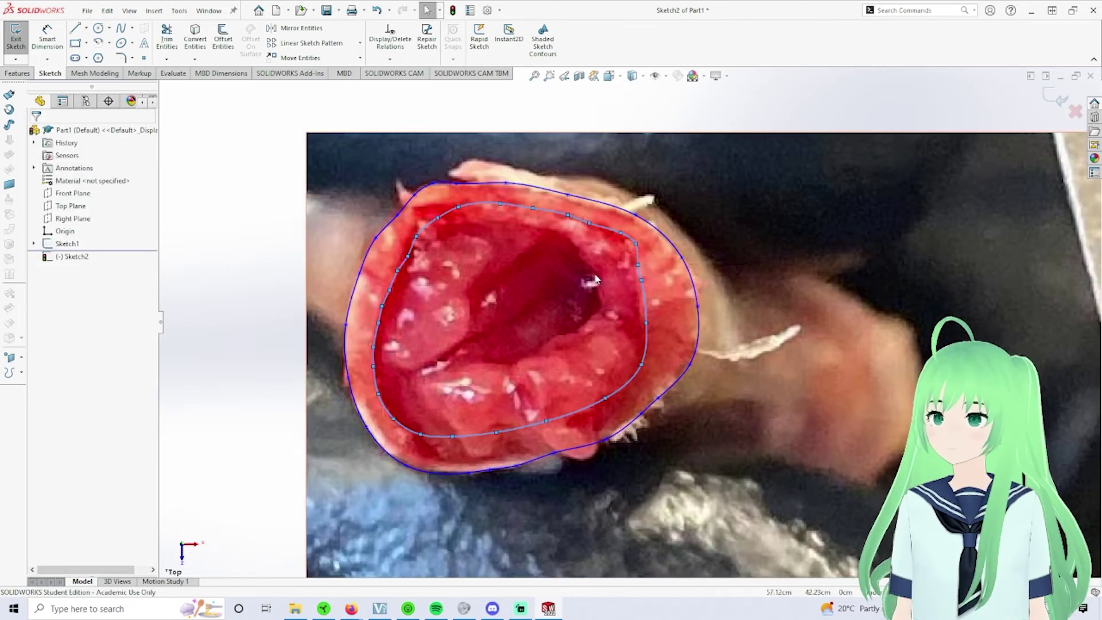
scroll(628, 323, up, 2)
click(16, 36)
scroll(720, 299, up, 2)
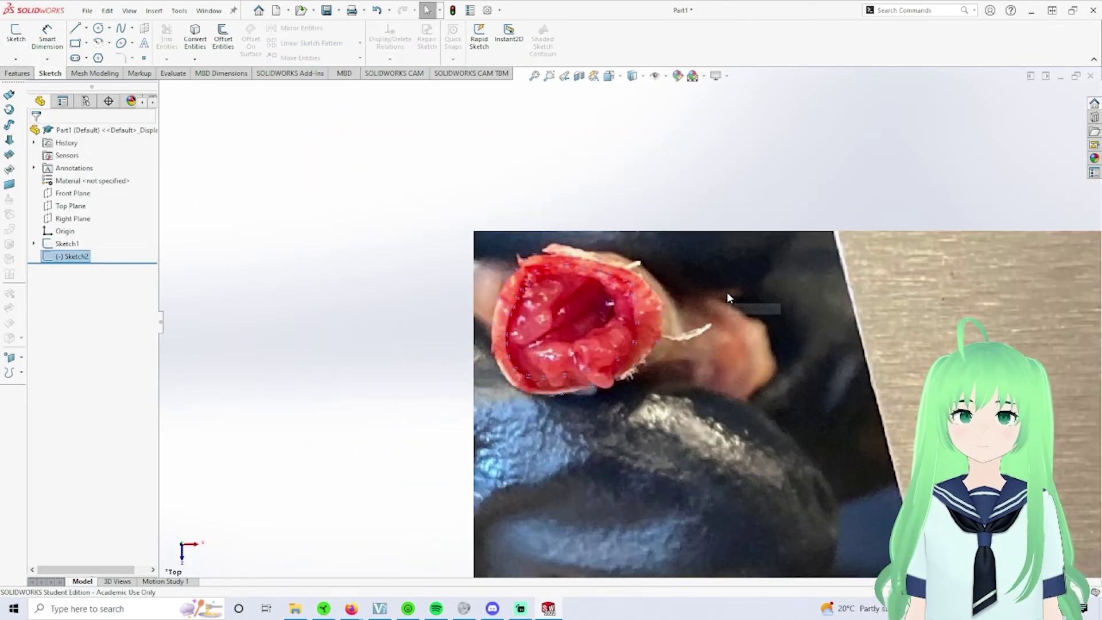
scroll(726, 291, down, 3)
Try to hide the sketch that contains the bone picture.
right_click(69, 243)
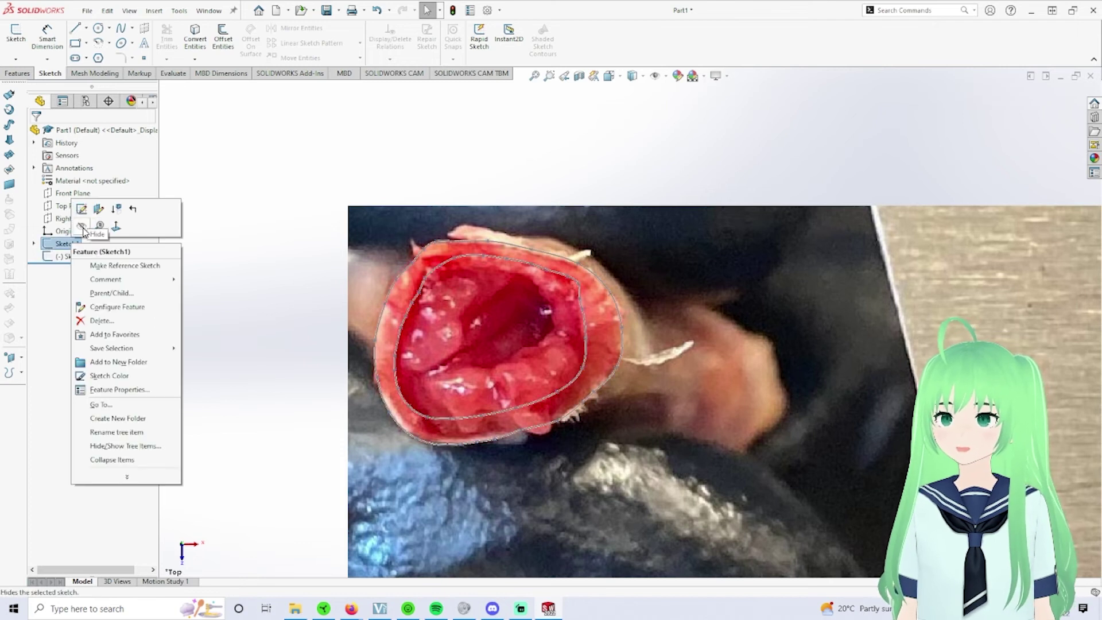
click(259, 237)
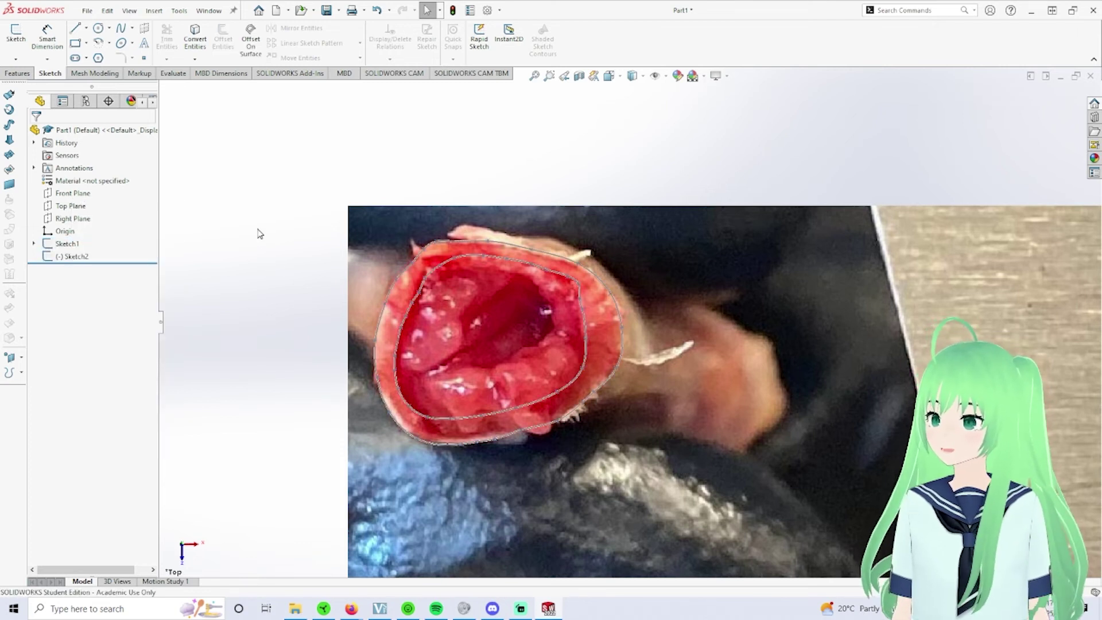
Hide the picture sketch so that only the two traced bone outlines are displayed.
right_click(63, 243)
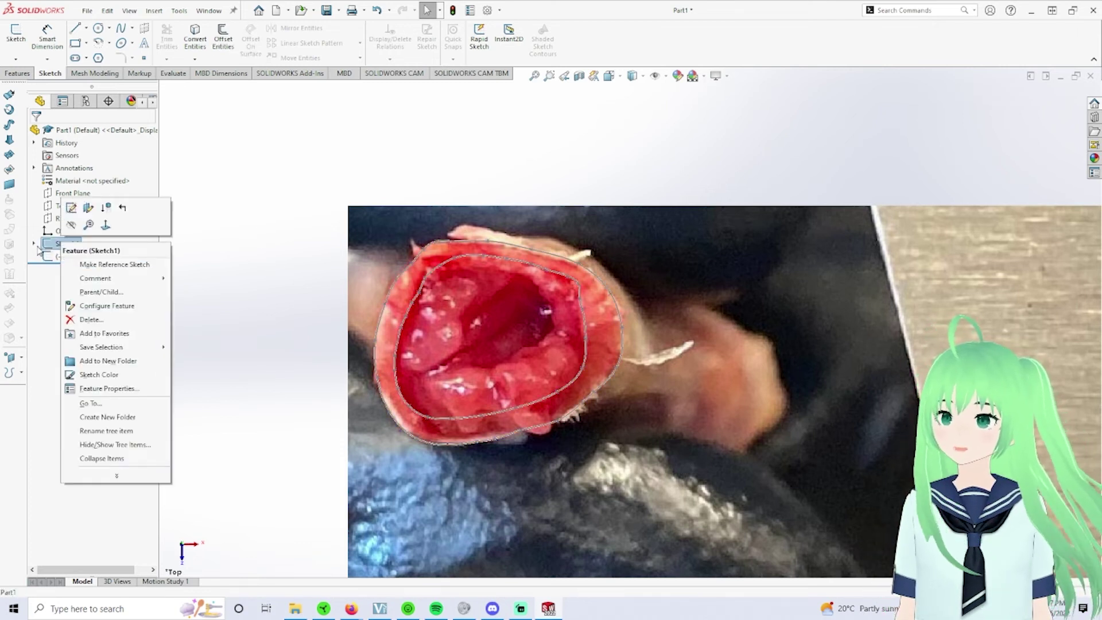
click(71, 225)
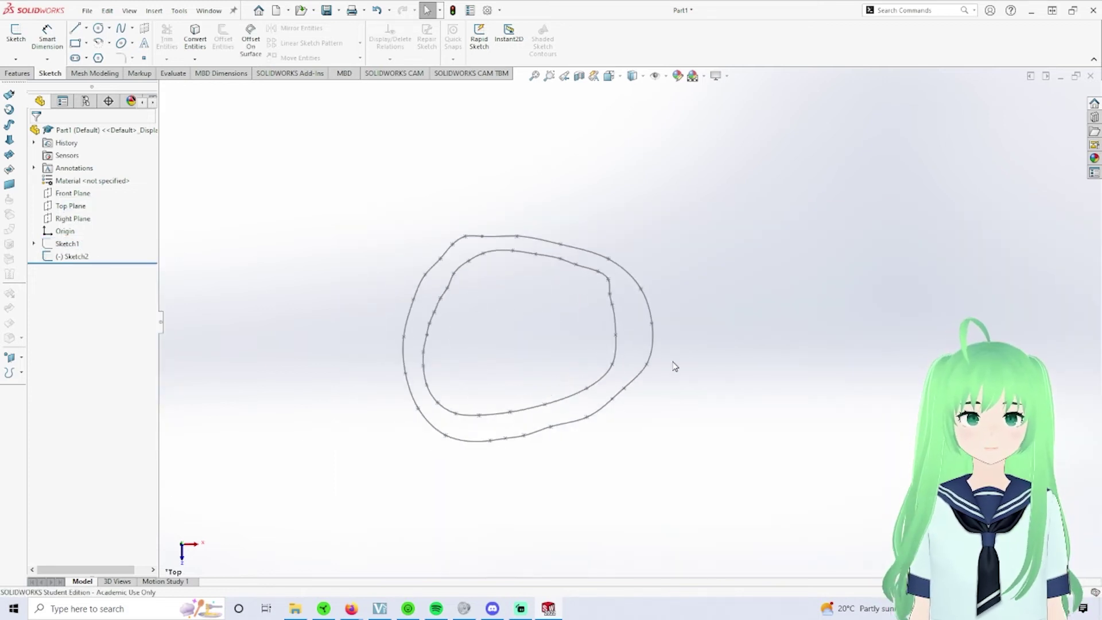
Extrude the sketch with the two bone outlines as a solid boss with a blind depth of 5 cm.
click(75, 256)
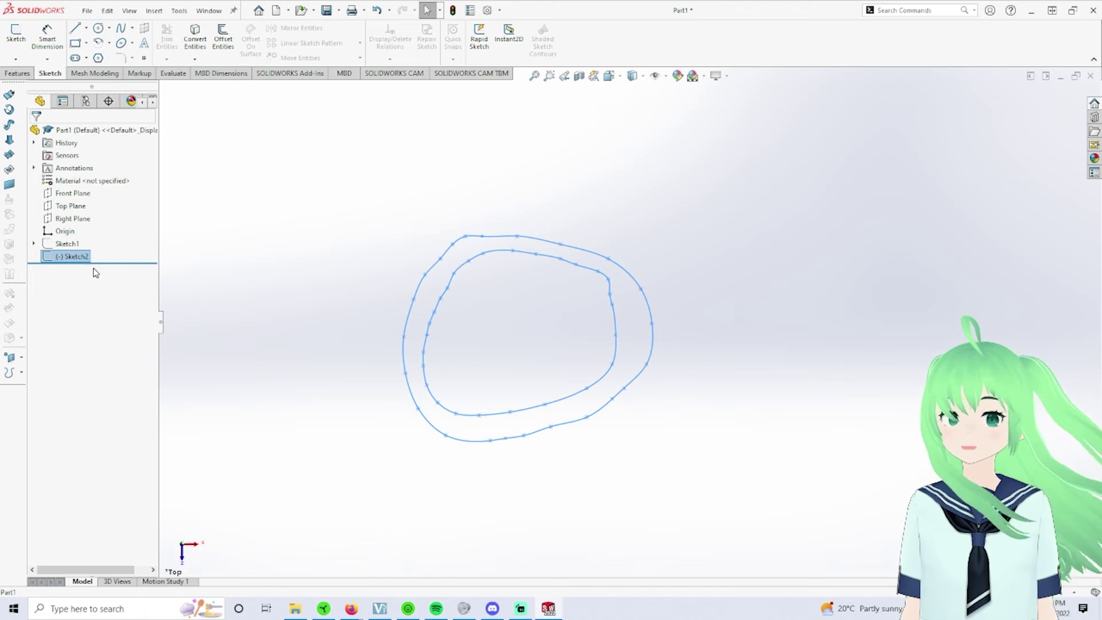
click(17, 74)
click(21, 38)
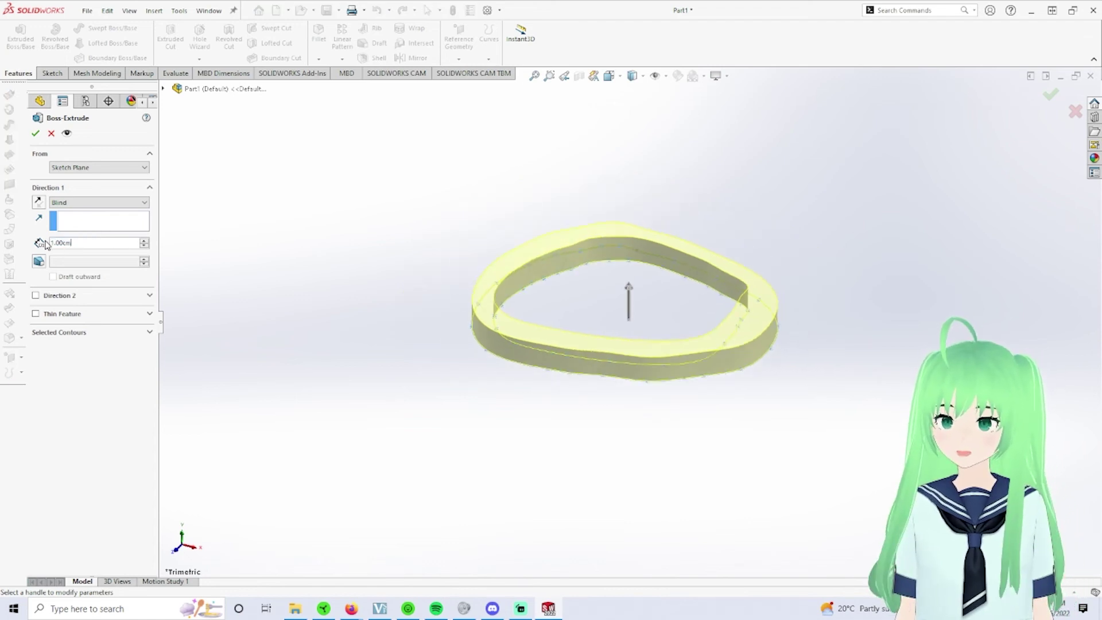
right_click(53, 243)
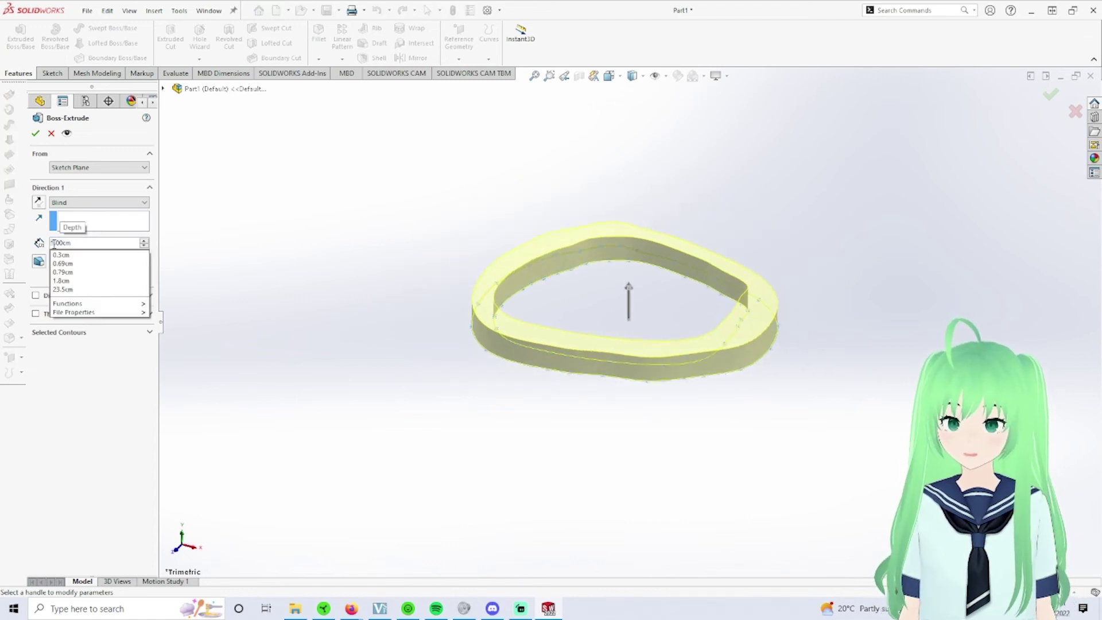
click(55, 243)
key(BackSpace)
text(5)
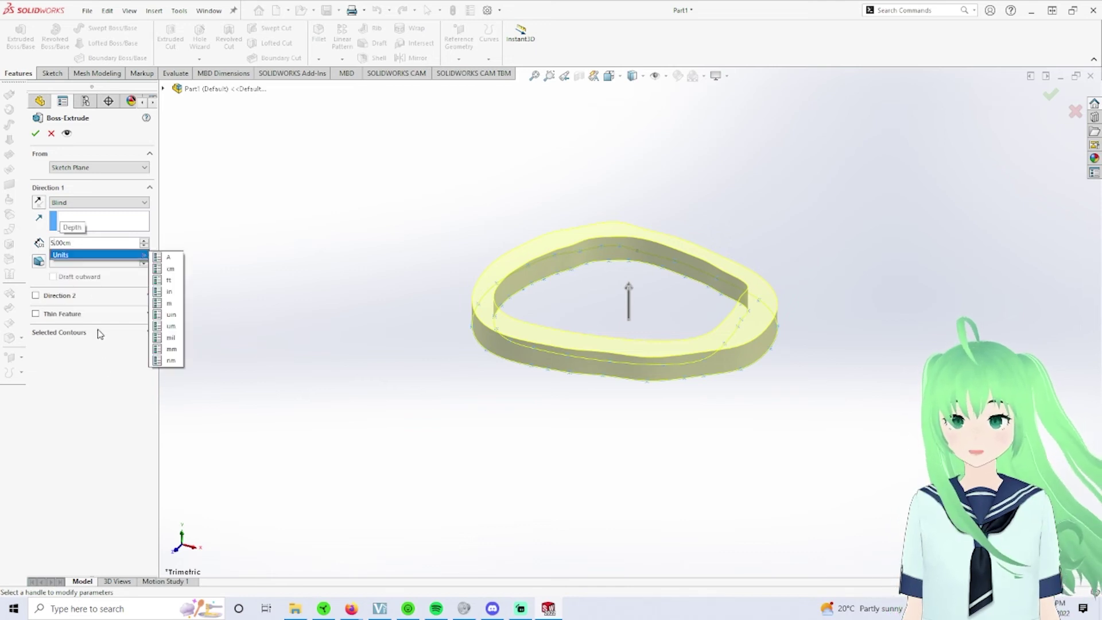
click(110, 399)
click(35, 133)
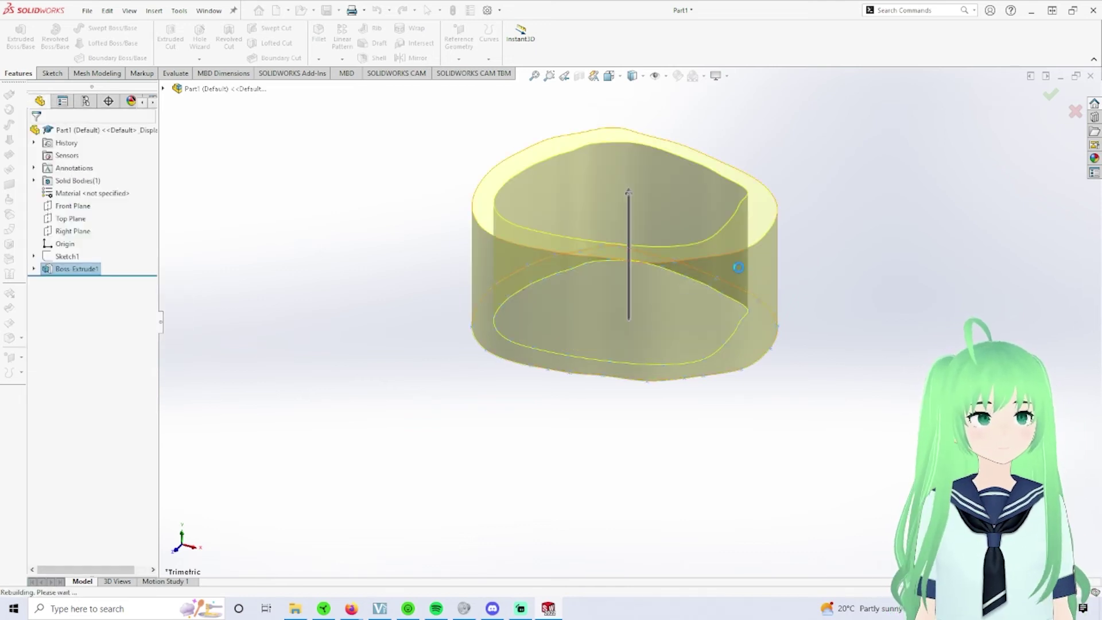
Evaluate the section properties of the extruded bone's ring-shaped end face and examine its moments of inertia at the centroid.
middle_drag(616, 160, 564, 501)
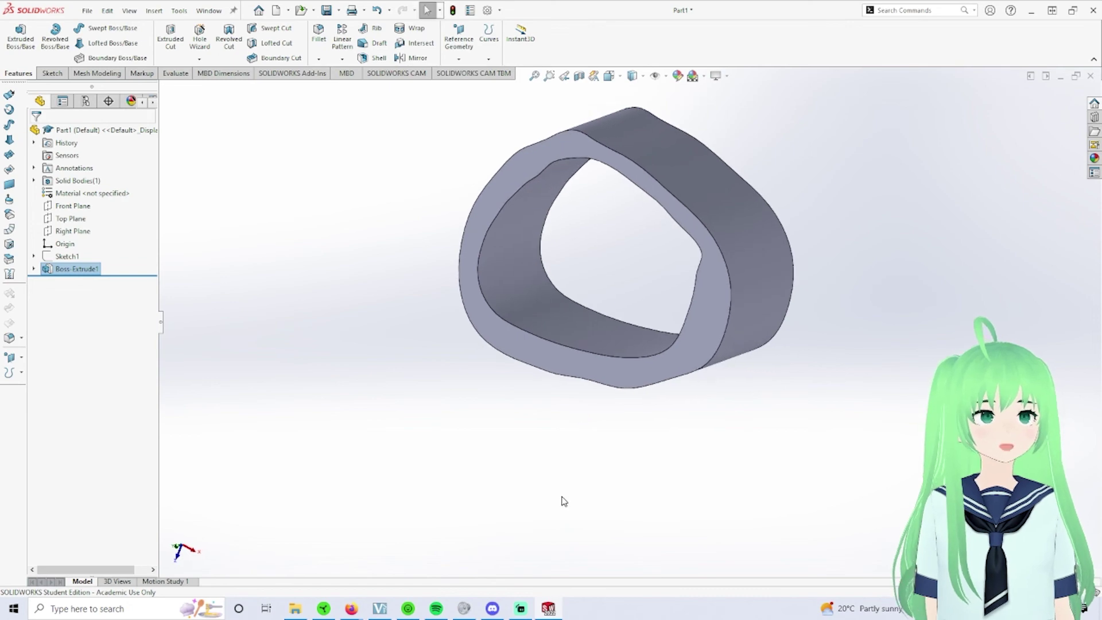
mouse_move(360, 615)
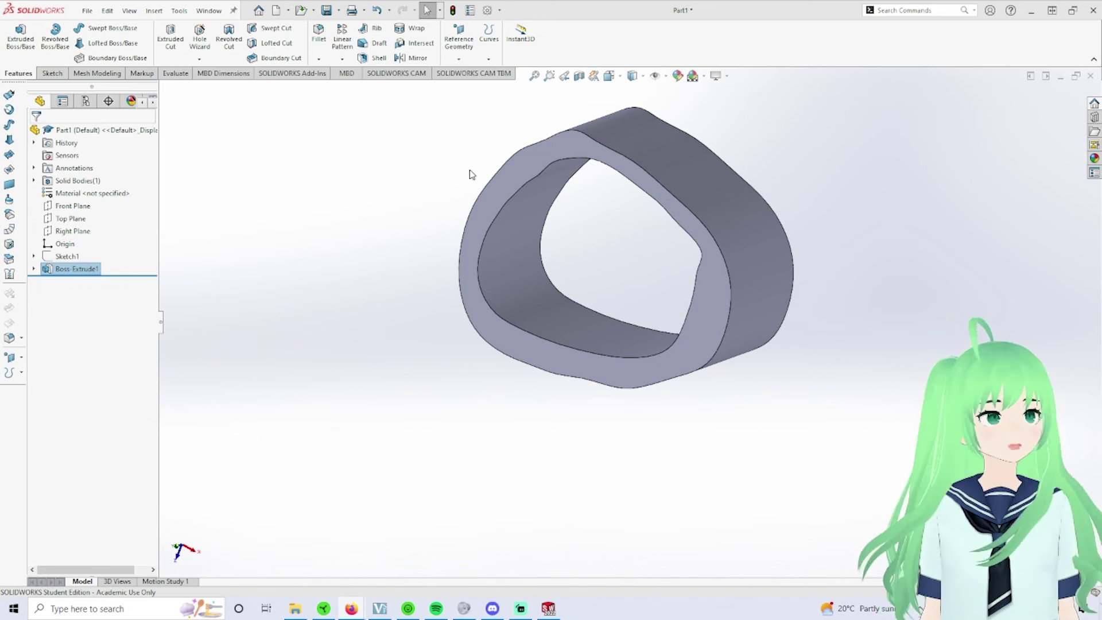
click(527, 170)
click(174, 73)
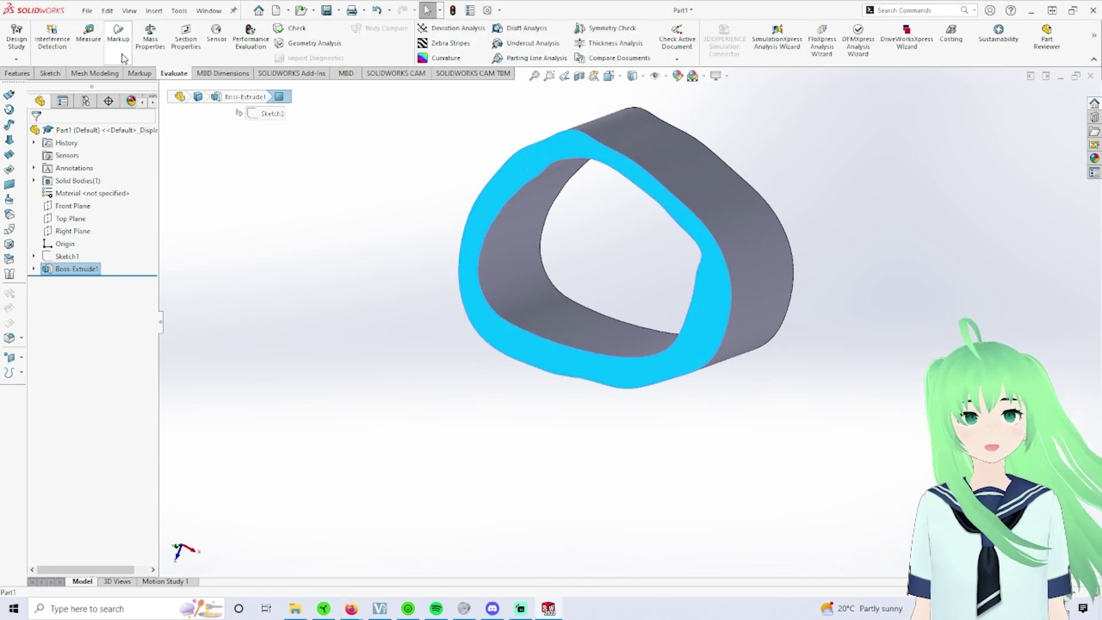
click(185, 38)
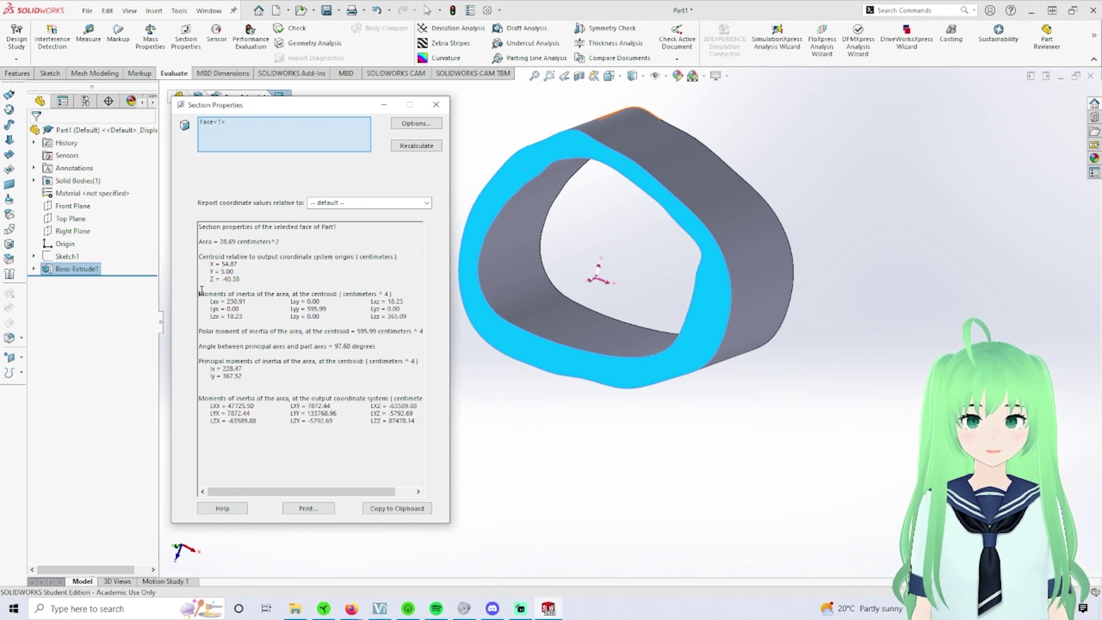
drag(201, 291, 407, 317)
click(404, 337)
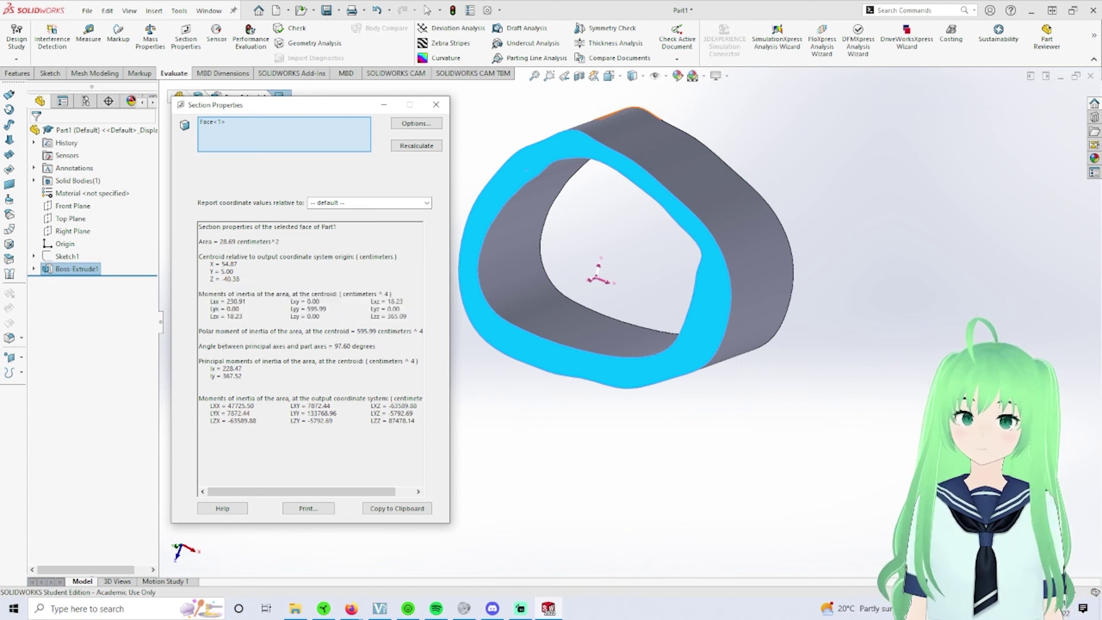